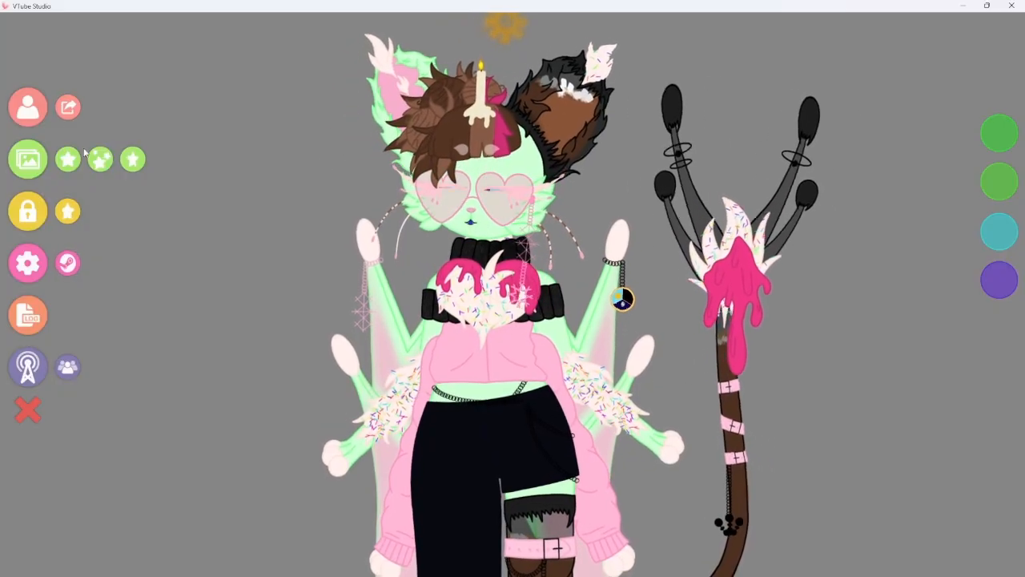
Open the model's hotkey settings and collapse the details of the "move right" hotkey
click(28, 262)
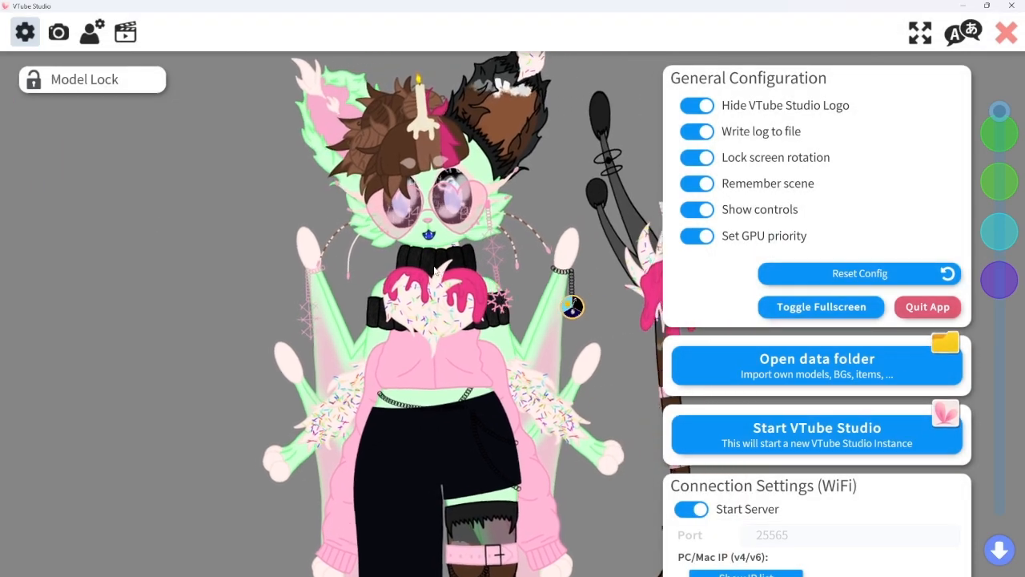
click(126, 33)
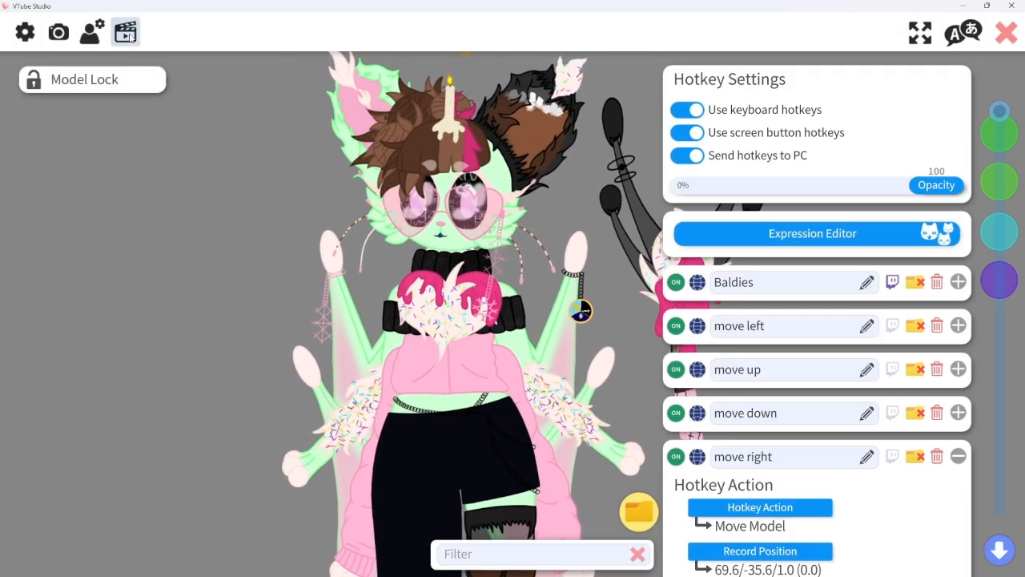
scroll(852, 384, down, 3)
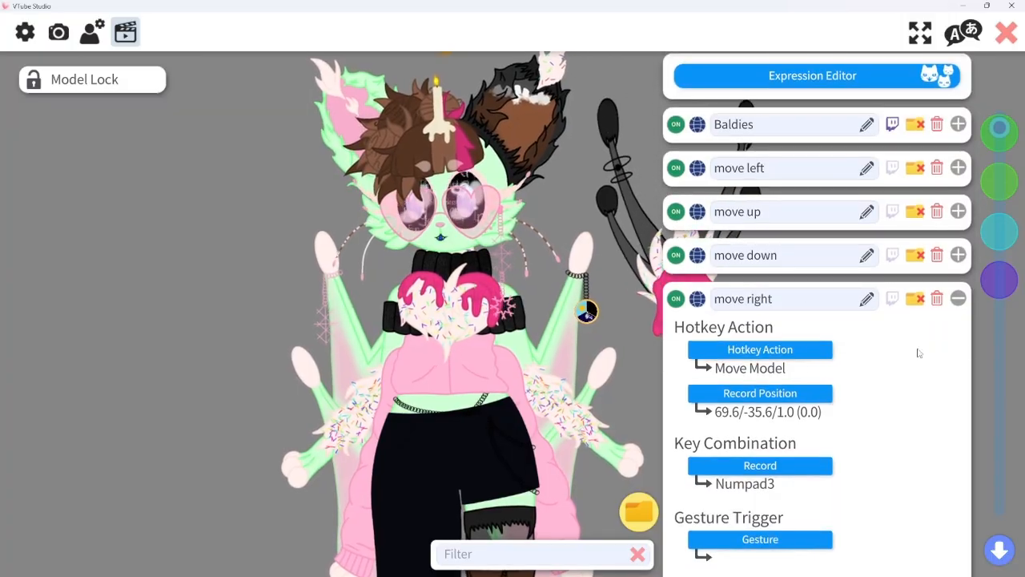
click(959, 298)
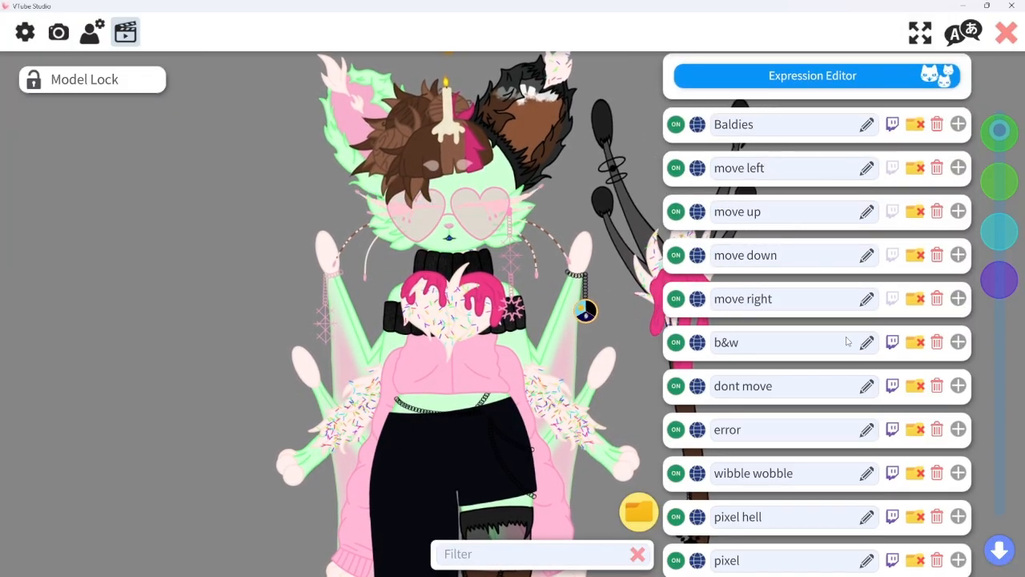
Add a new hotkey at the end of the hotkey list and name it "Bald Sub Texxt"
scroll(846, 341, up, 1)
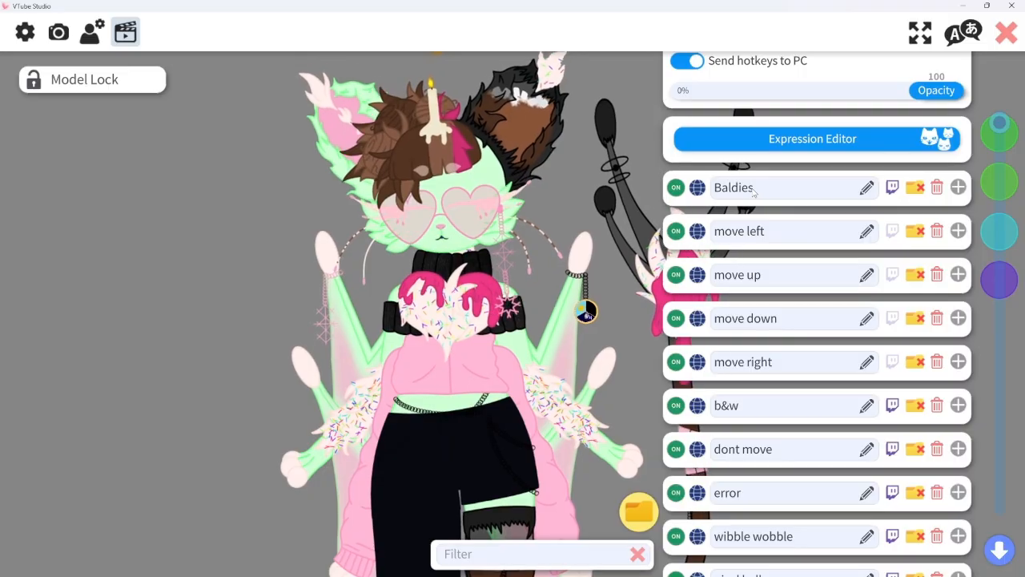
scroll(817, 480, down, 10)
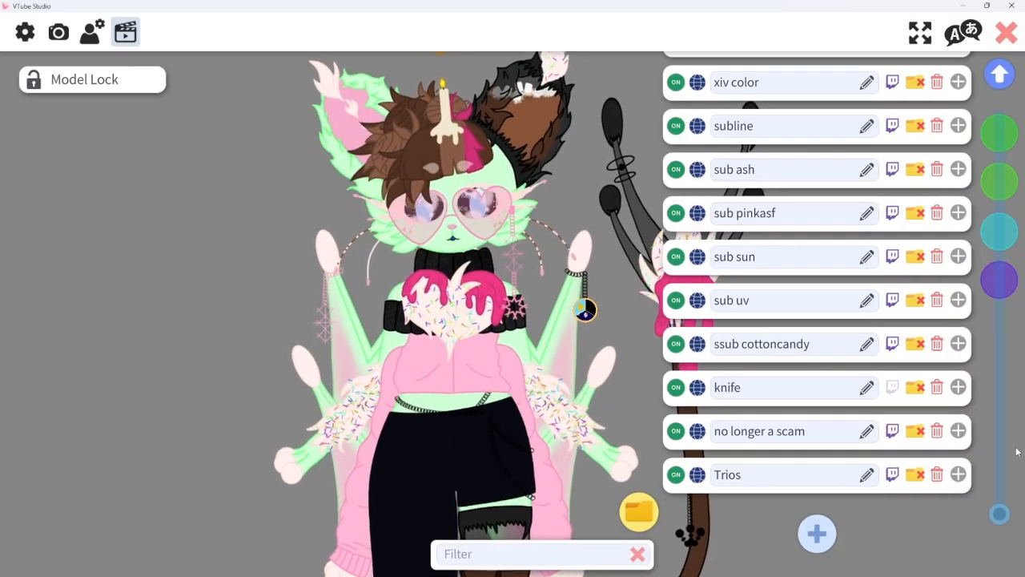
click(817, 535)
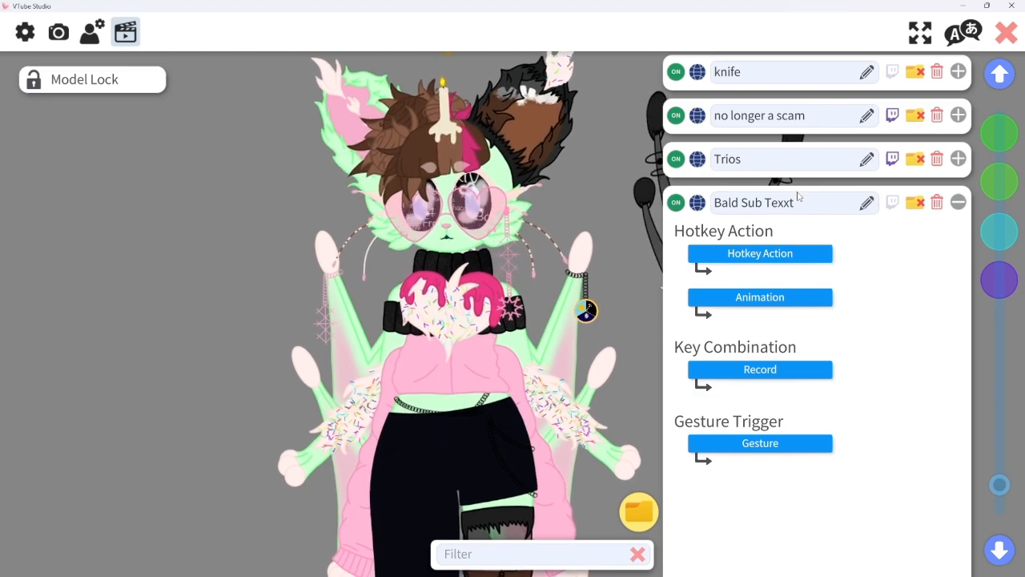
click(871, 313)
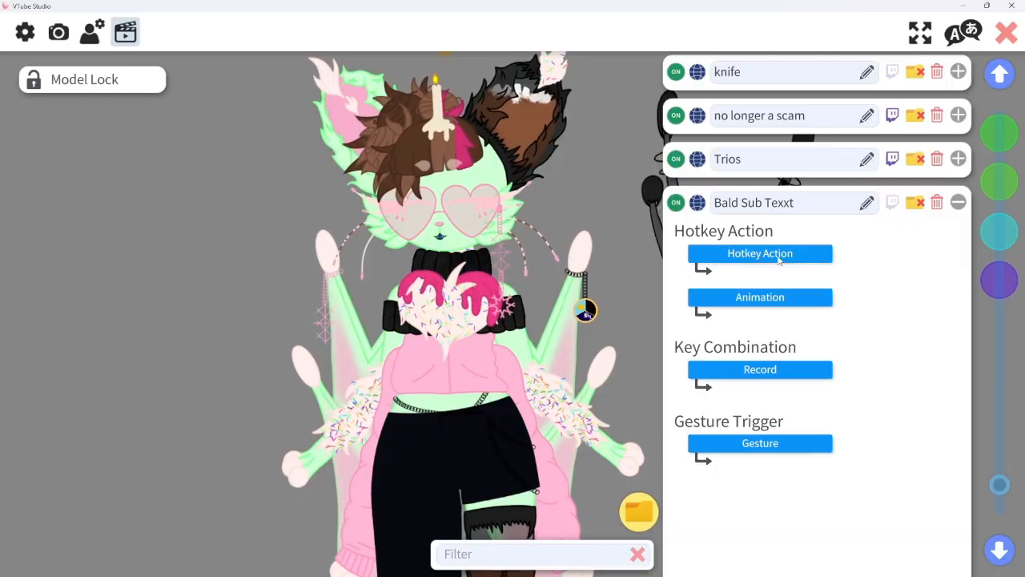
Look through the action types available for the new hotkey, from animations and expressions to Twitch and web item actions, without choosing one
click(730, 253)
scroll(455, 290, down, 3)
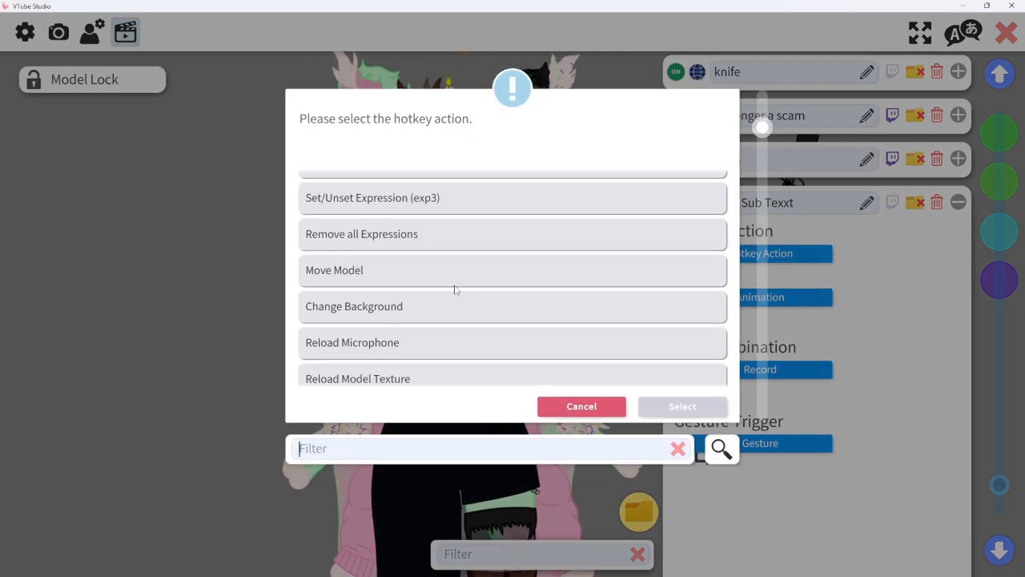
scroll(455, 290, down, 5)
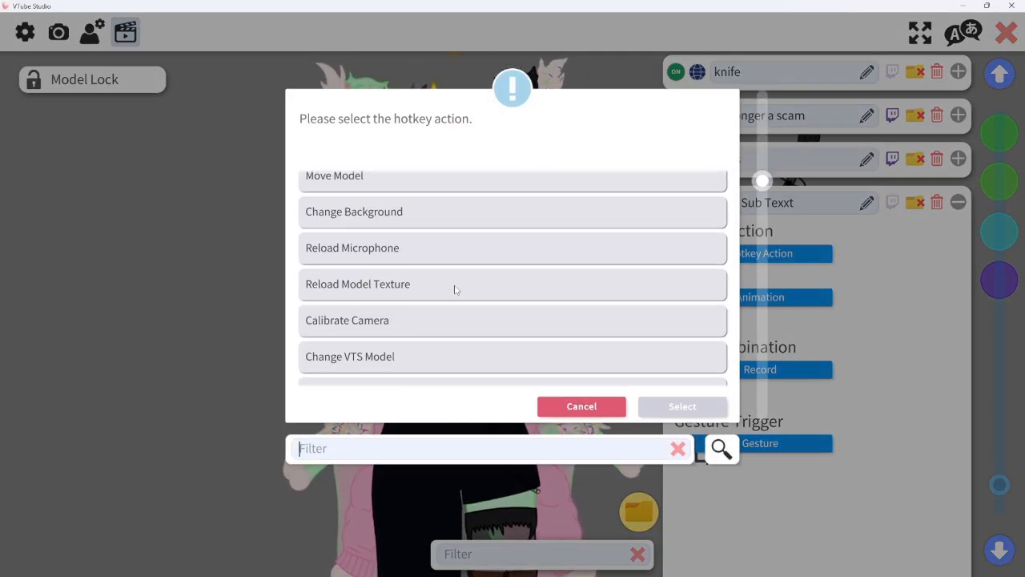
scroll(455, 290, up, 9)
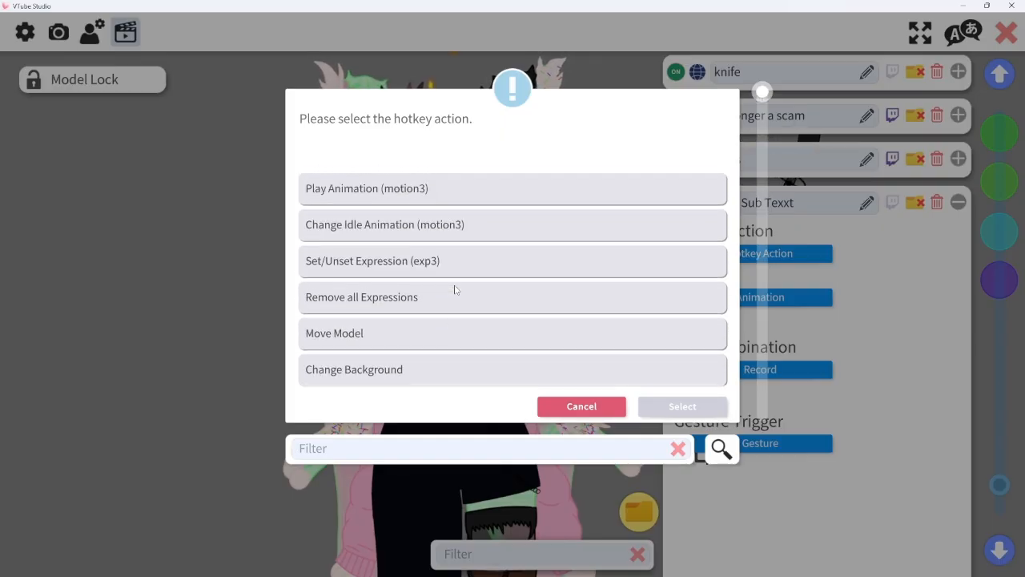
scroll(455, 290, up, 2)
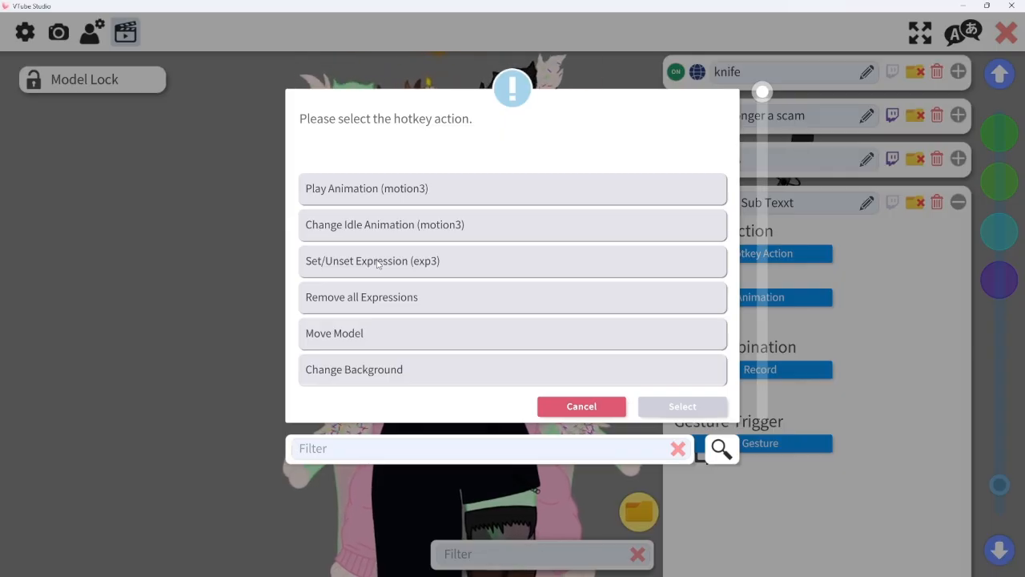
scroll(380, 277, down, 5)
scroll(381, 284, down, 8)
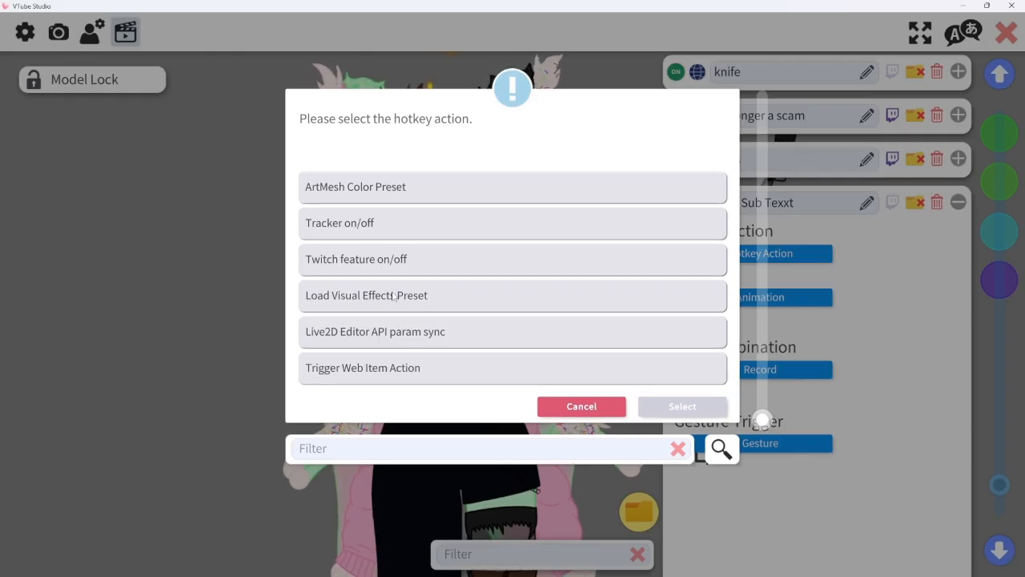
scroll(384, 288, up, 3)
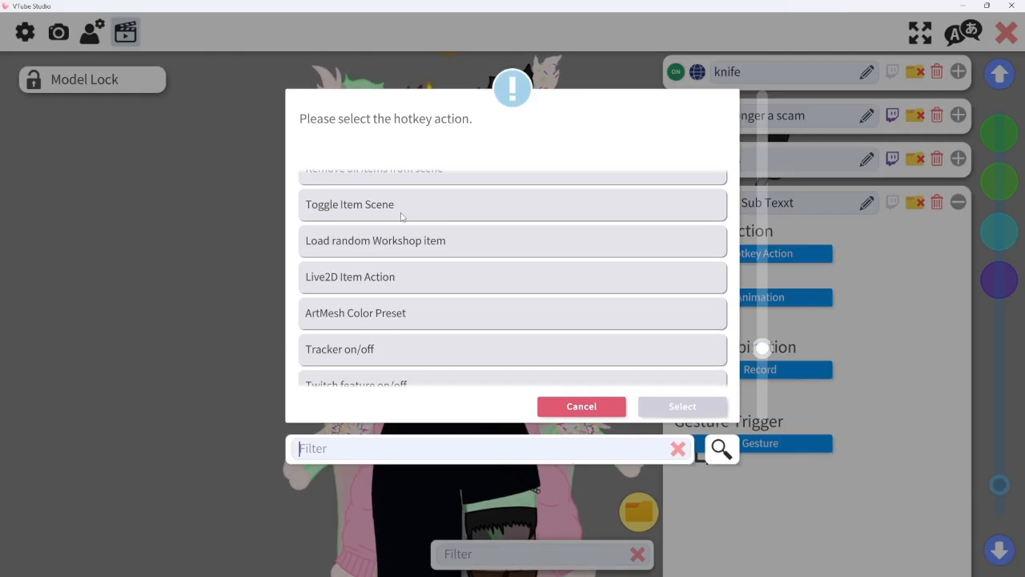
scroll(385, 213, down, 4)
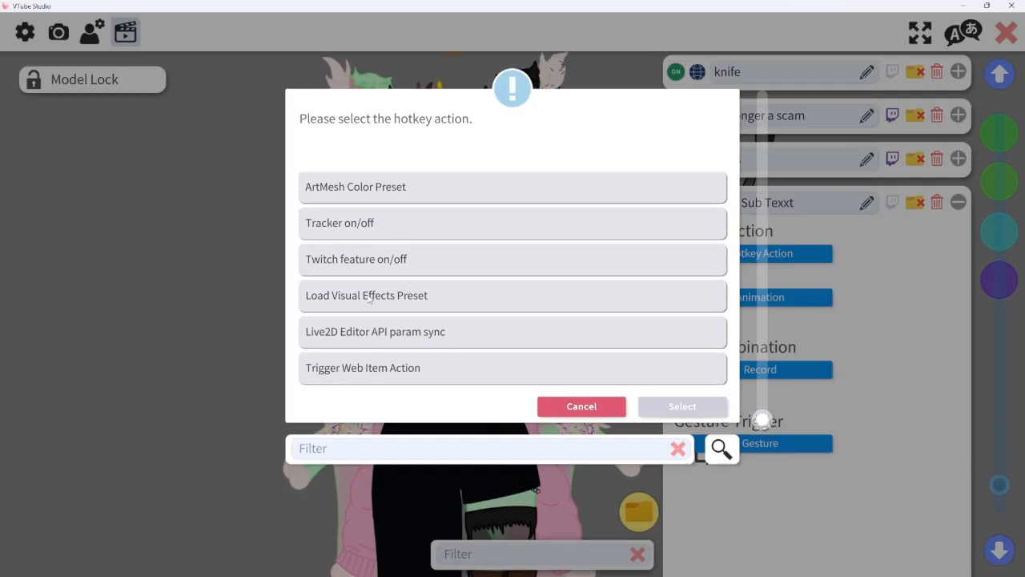
scroll(428, 335, up, 2)
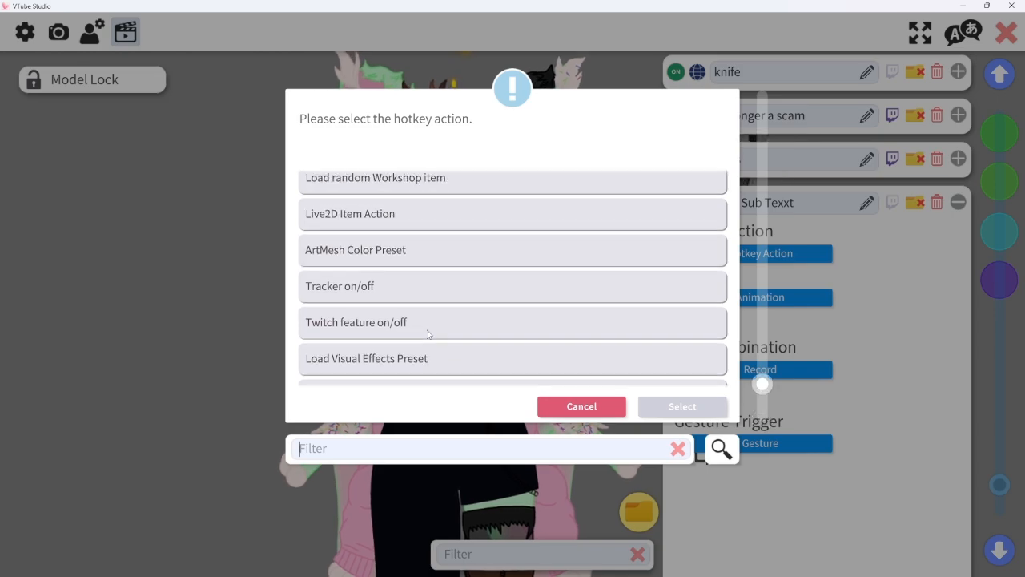
scroll(429, 334, up, 3)
scroll(429, 333, down, 1)
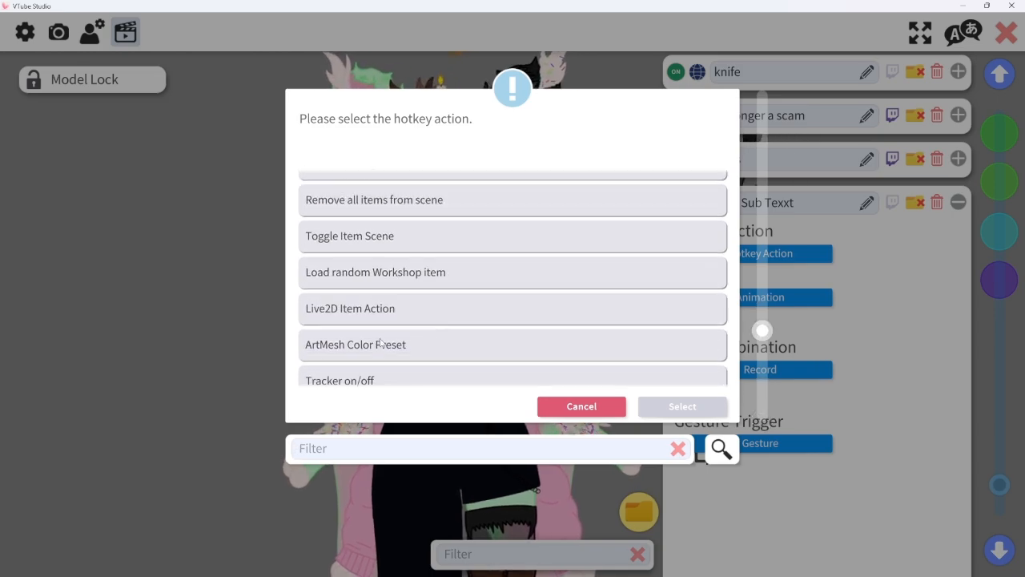
scroll(400, 339, up, 4)
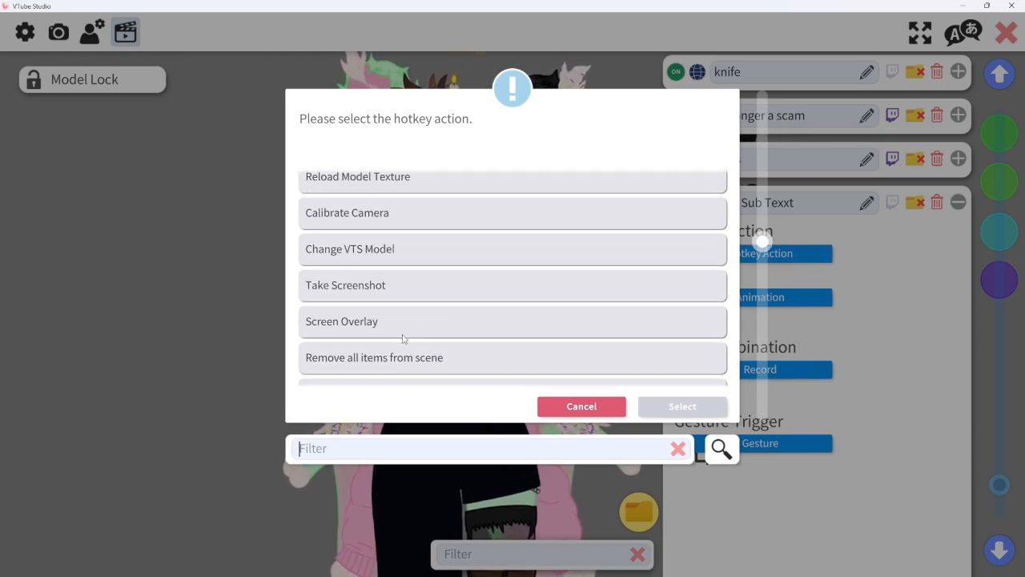
scroll(403, 339, up, 8)
scroll(403, 340, up, 2)
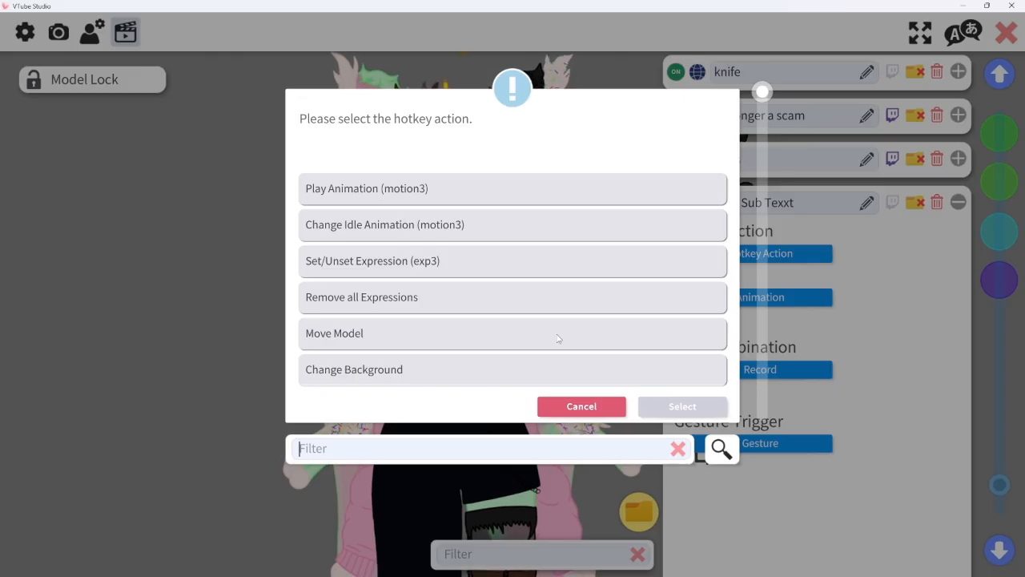
click(581, 406)
Set the new hotkey's action to Set/Unset Expression (exp3) and assign it the Bald expression
click(773, 253)
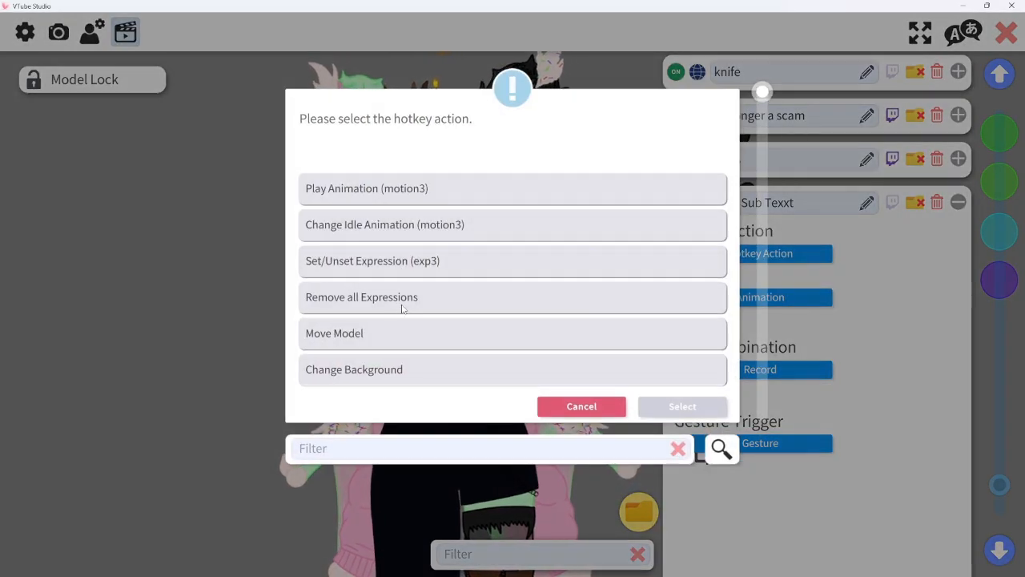
click(394, 263)
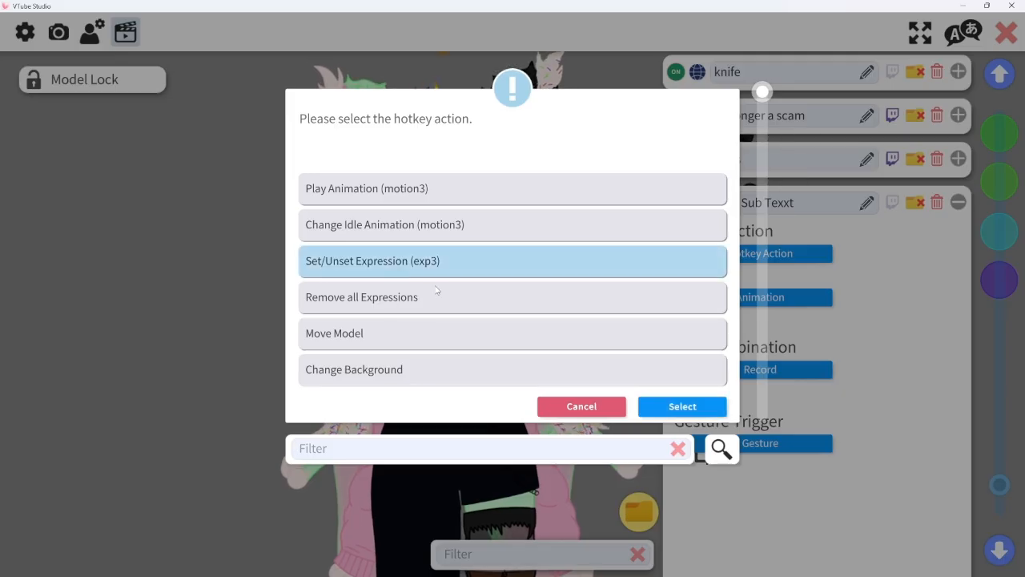
click(682, 406)
click(774, 297)
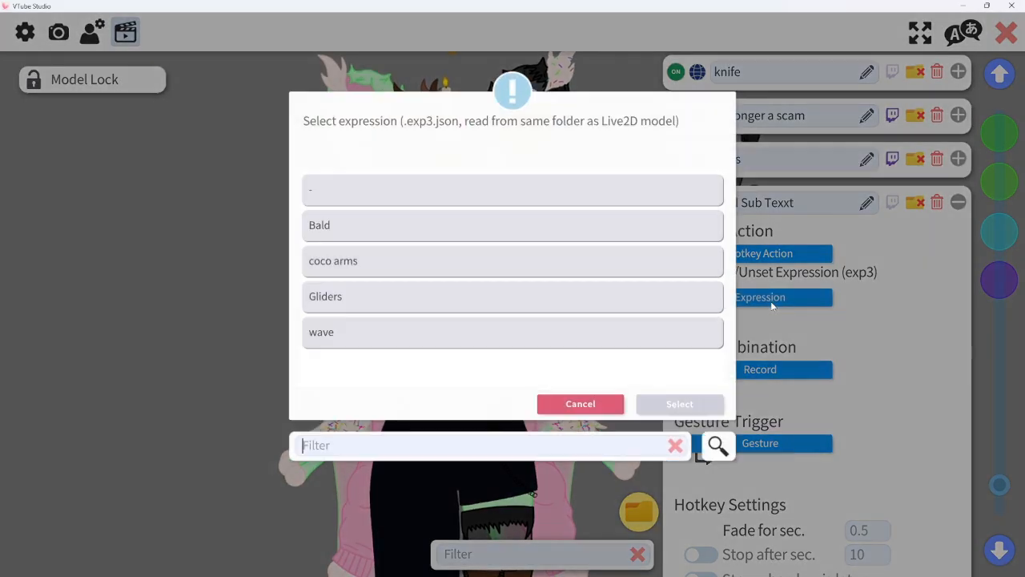
click(340, 230)
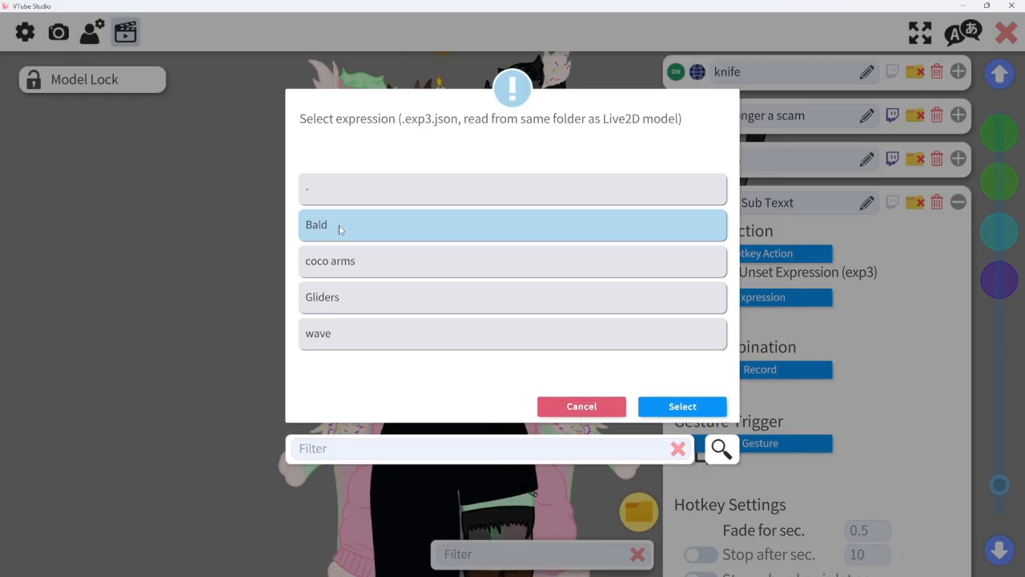
click(682, 409)
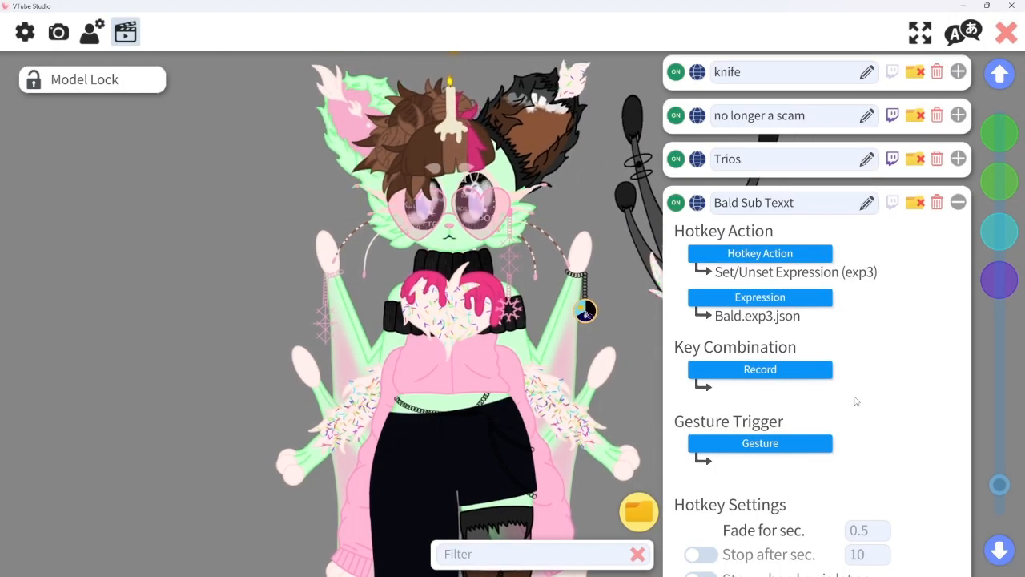
Make the hotkey stop automatically after 30 seconds
scroll(856, 401, down, 3)
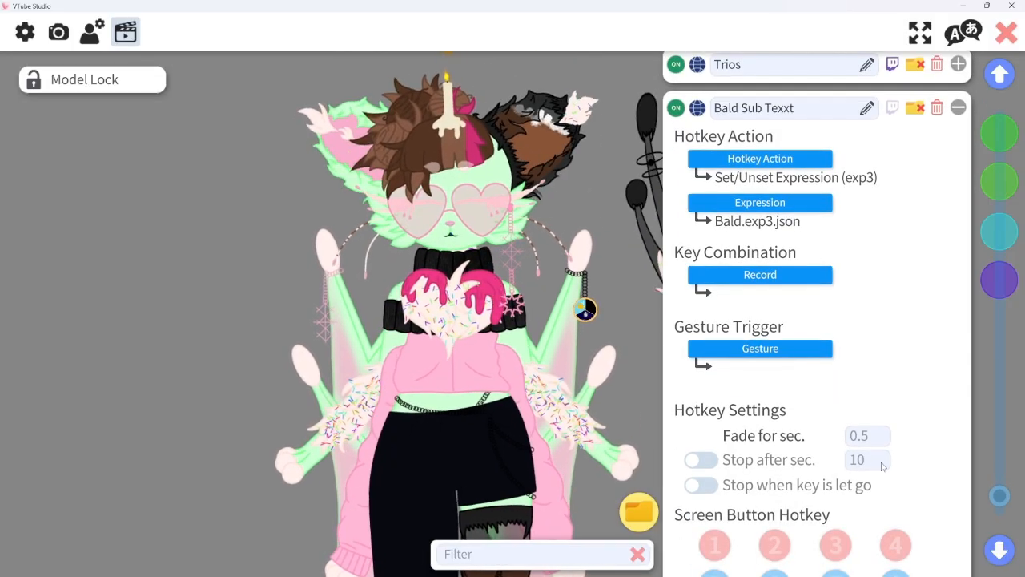
click(700, 462)
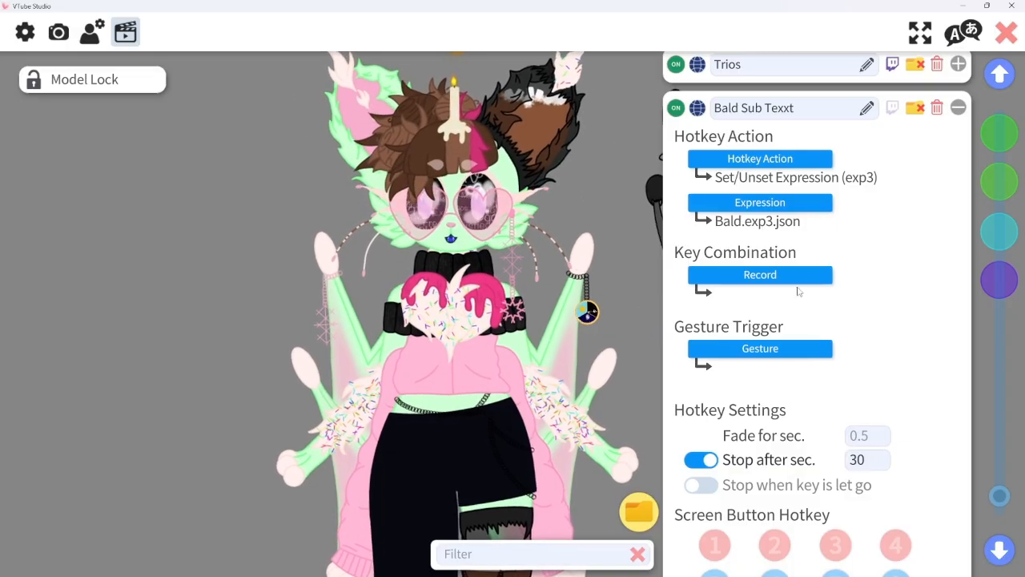
Activate Twitch triggers for the "Bald Sub Texxt" hotkey and enable the Twitch text trigger with the word "bald"
click(892, 108)
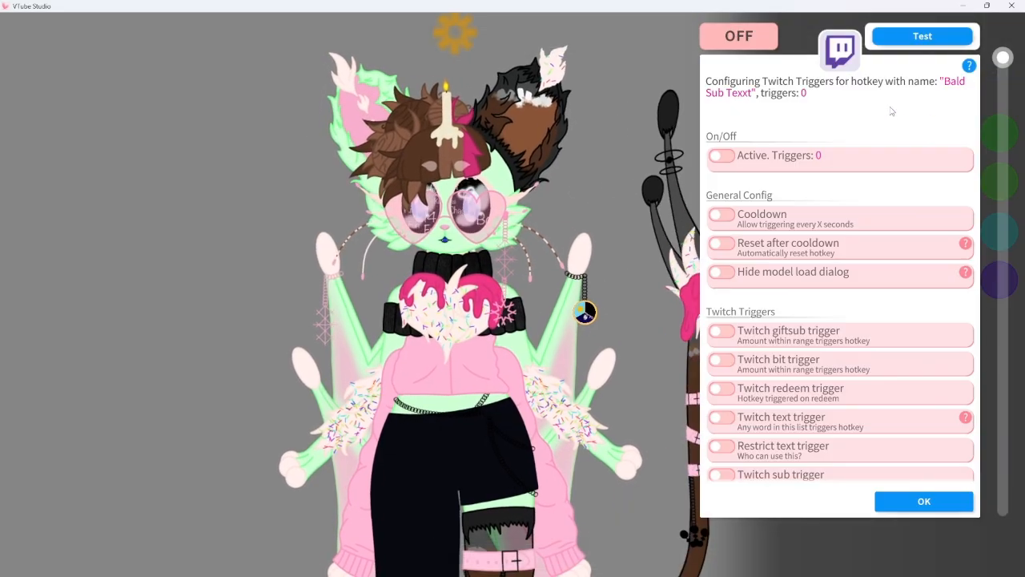
click(721, 156)
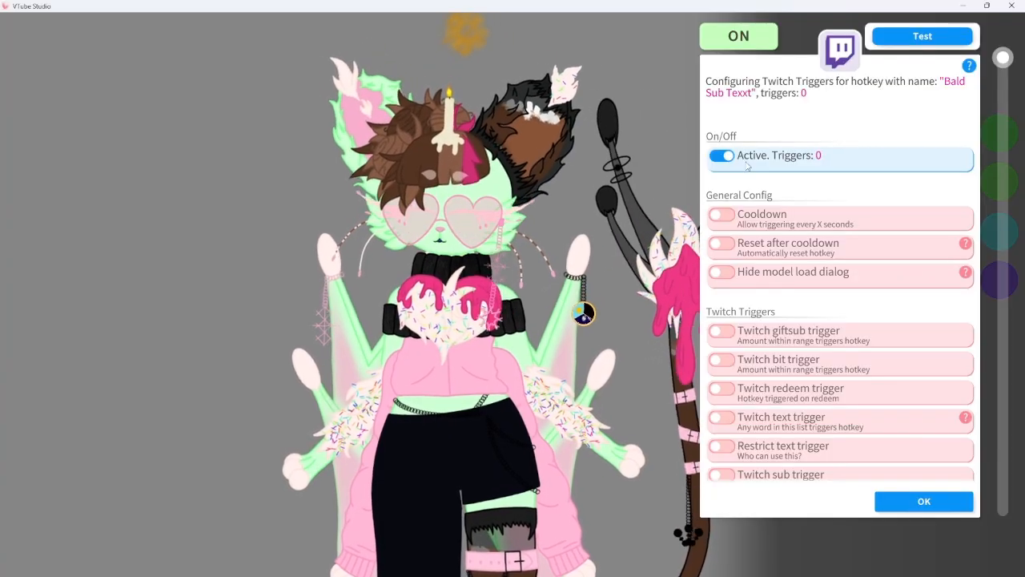
scroll(823, 236, down, 3)
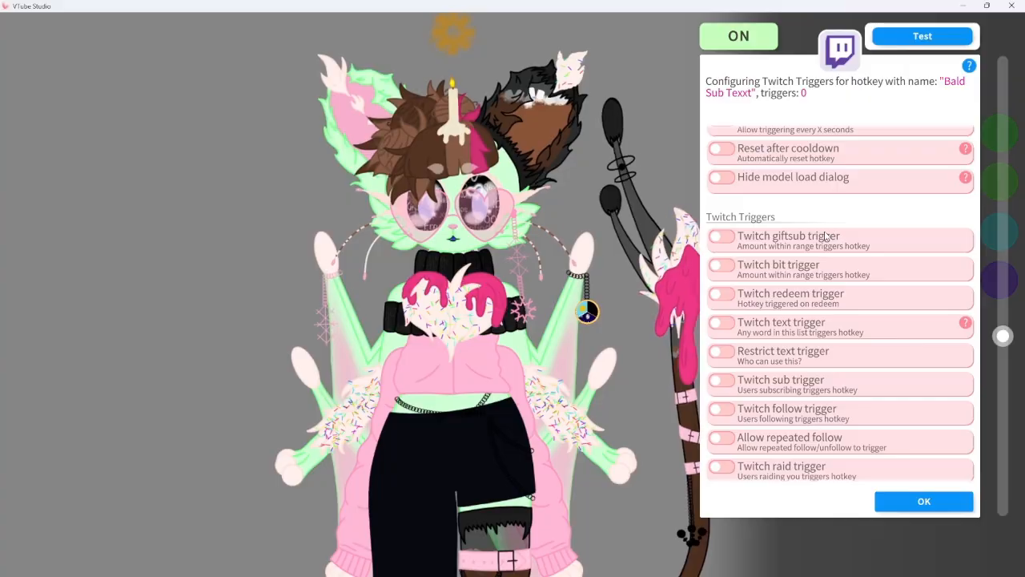
scroll(825, 237, down, 1)
scroll(825, 235, down, 2)
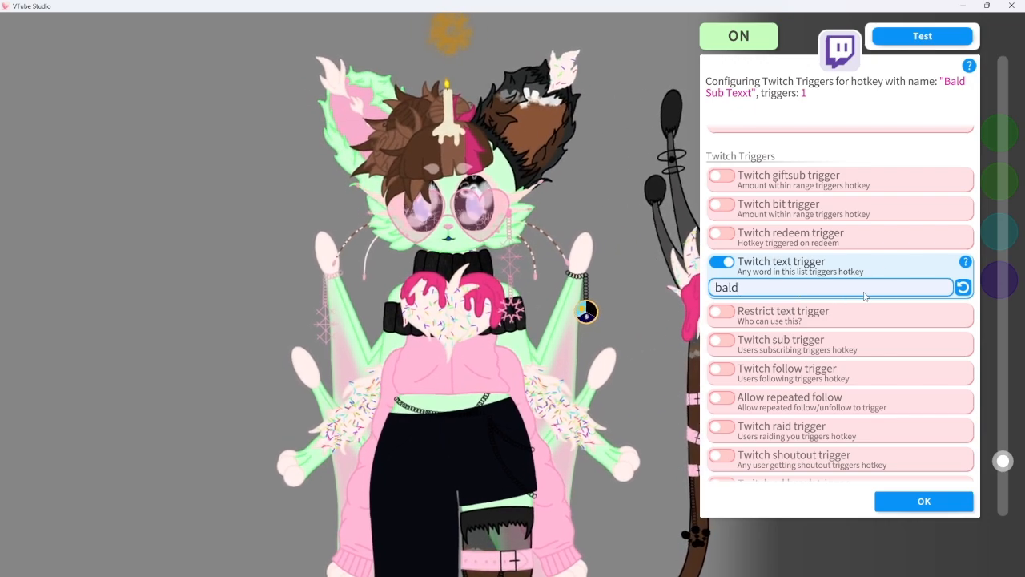
Restrict the text trigger so only the broadcaster and subscribers can use it
click(727, 316)
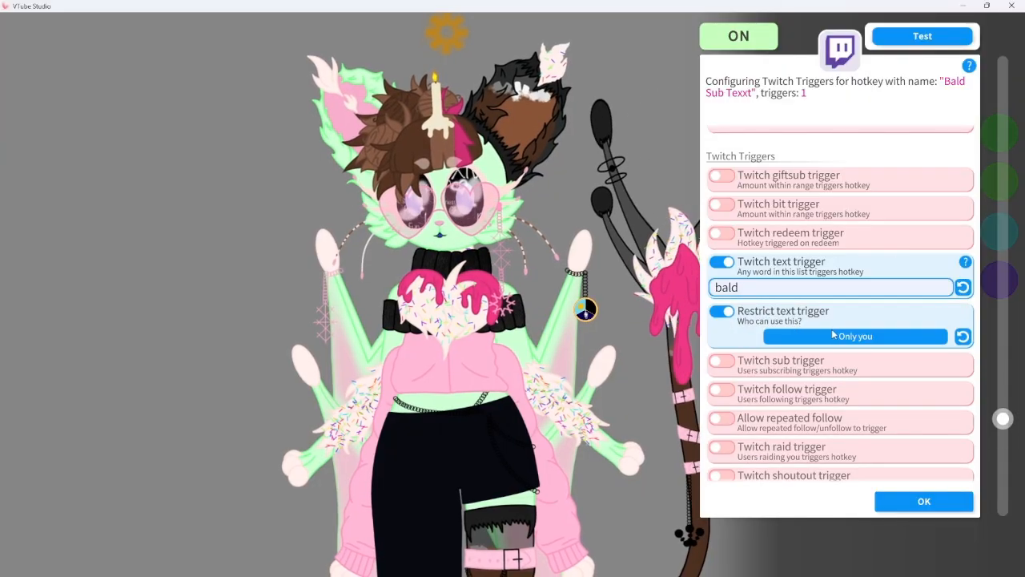
click(883, 335)
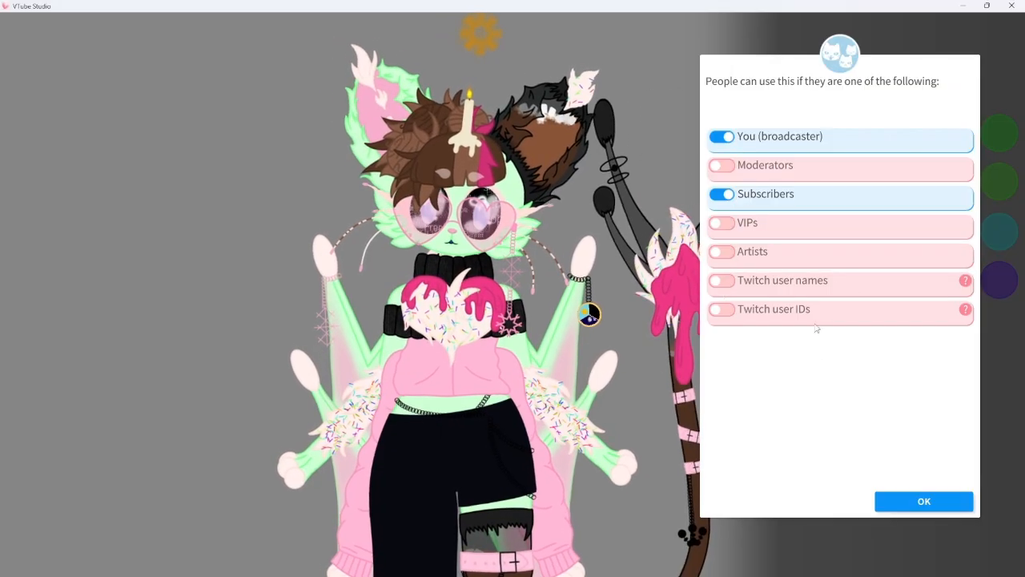
click(920, 503)
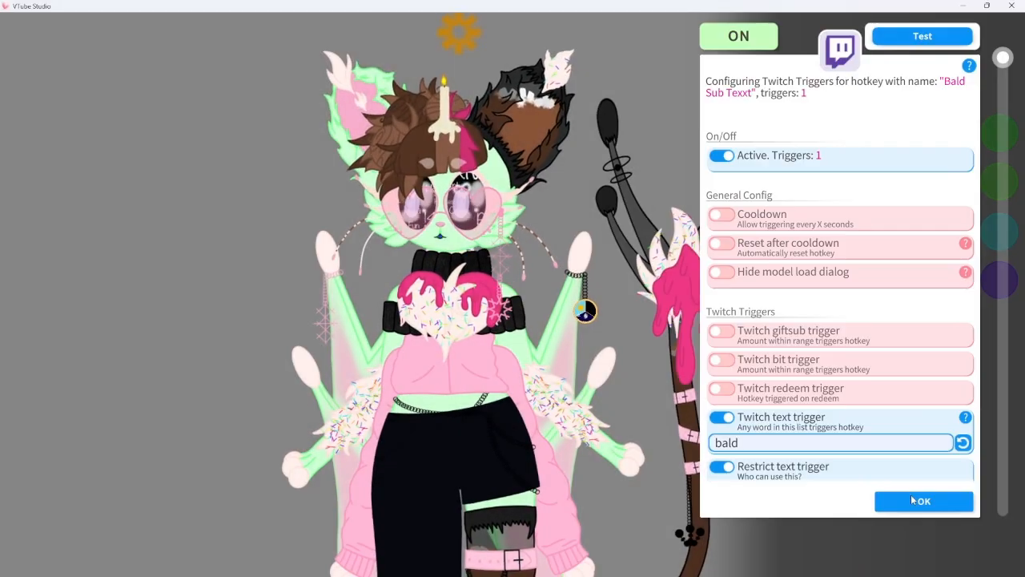
scroll(849, 424, down, 3)
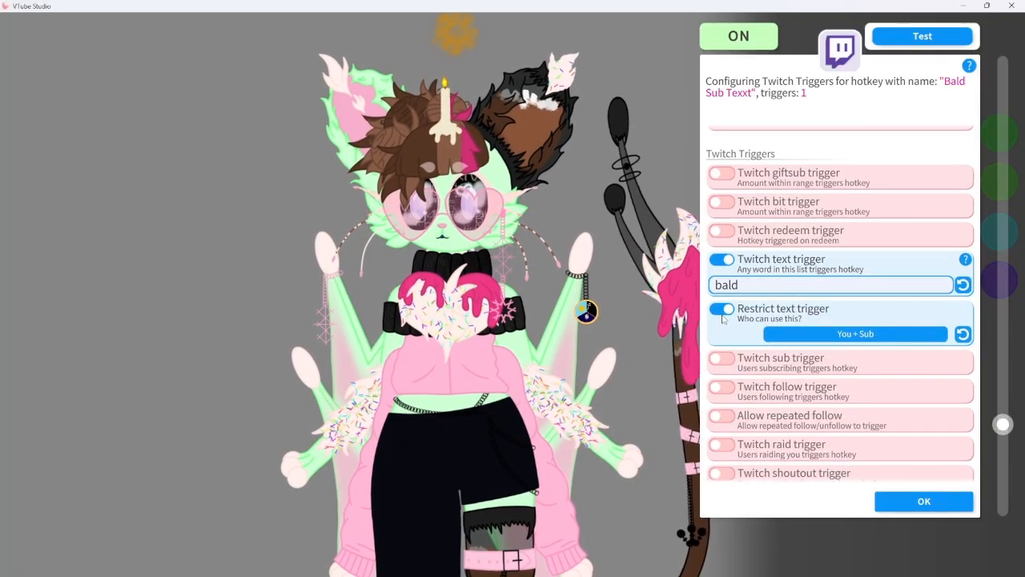
scroll(796, 439, up, 3)
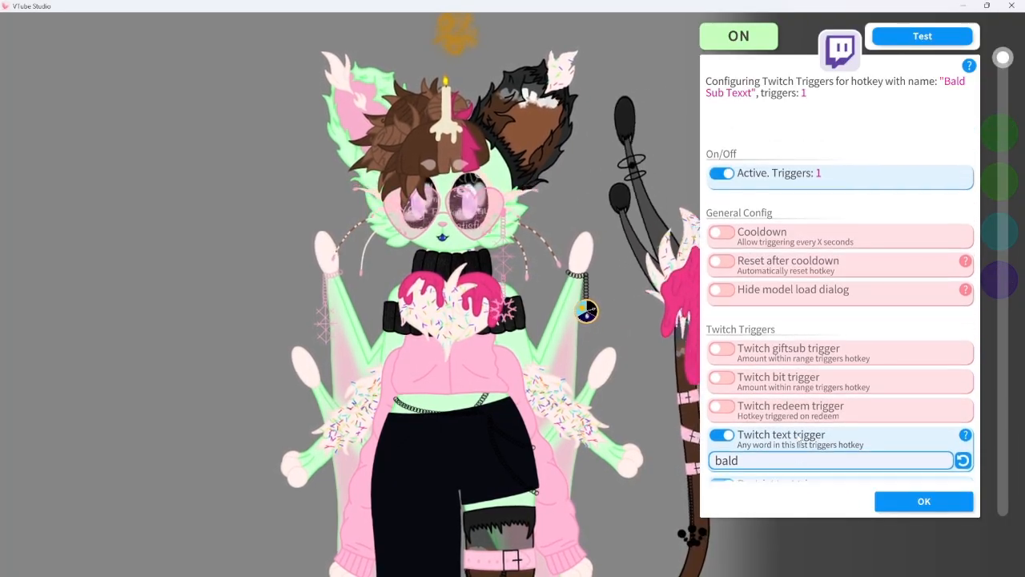
Confirm the Twitch trigger settings for the Bald Sub Texxt hotkey and collapse its entry in the hotkey list
scroll(810, 394, down, 2)
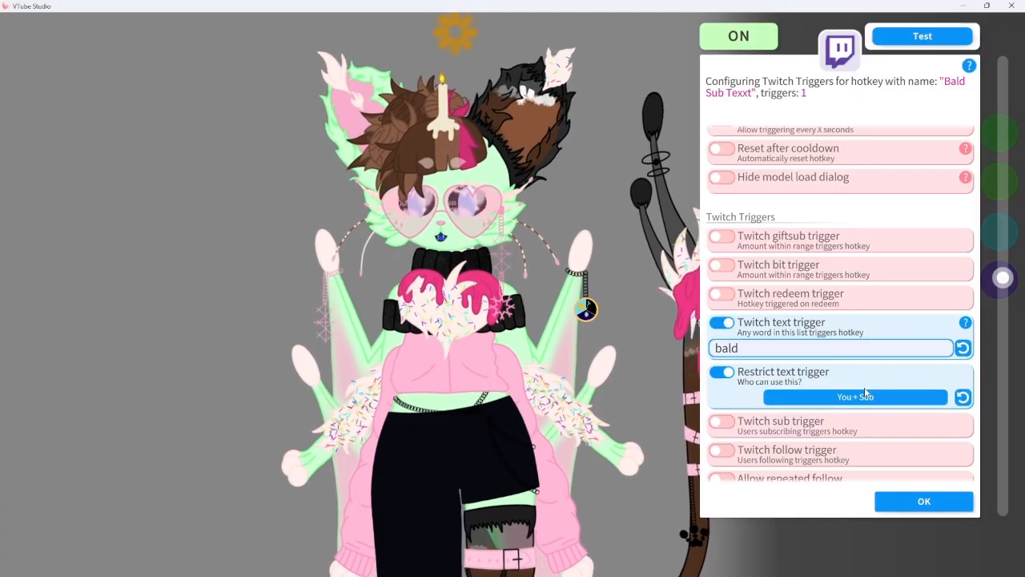
click(924, 499)
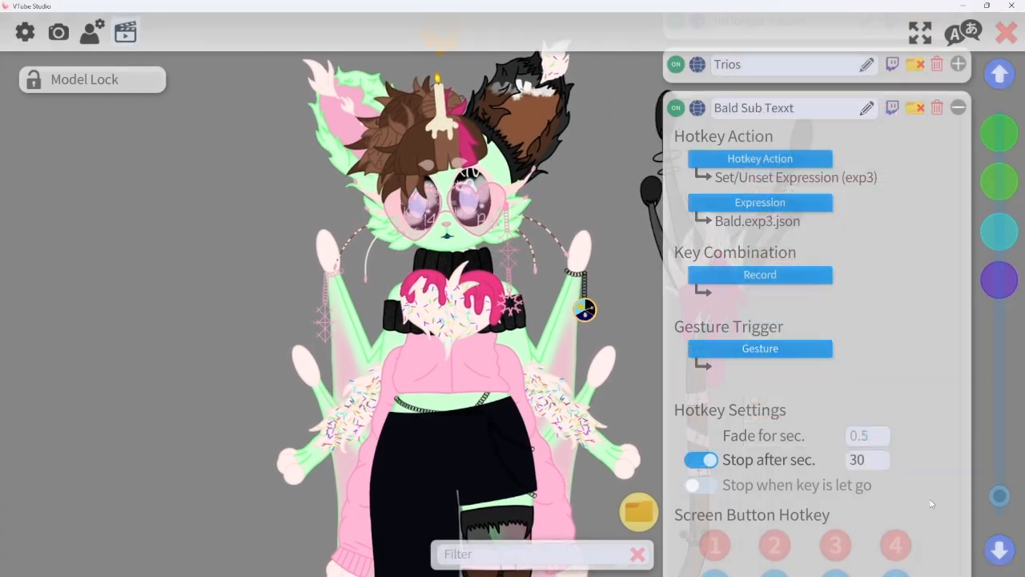
scroll(883, 440, up, 3)
scroll(884, 441, up, 2)
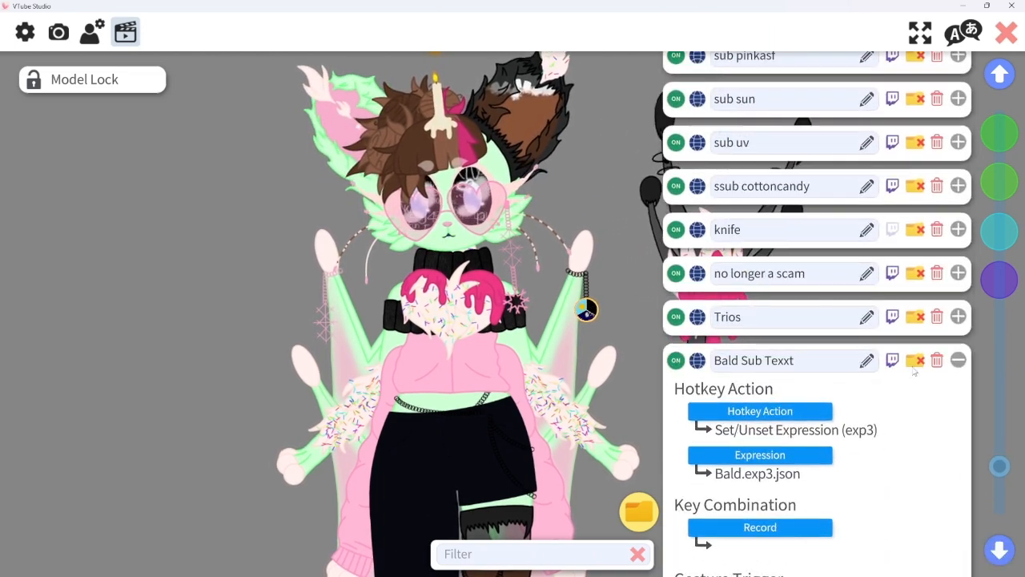
click(894, 405)
Expand the True Orange hotkey and review its action, preset and stop-after settings
scroll(819, 390, up, 6)
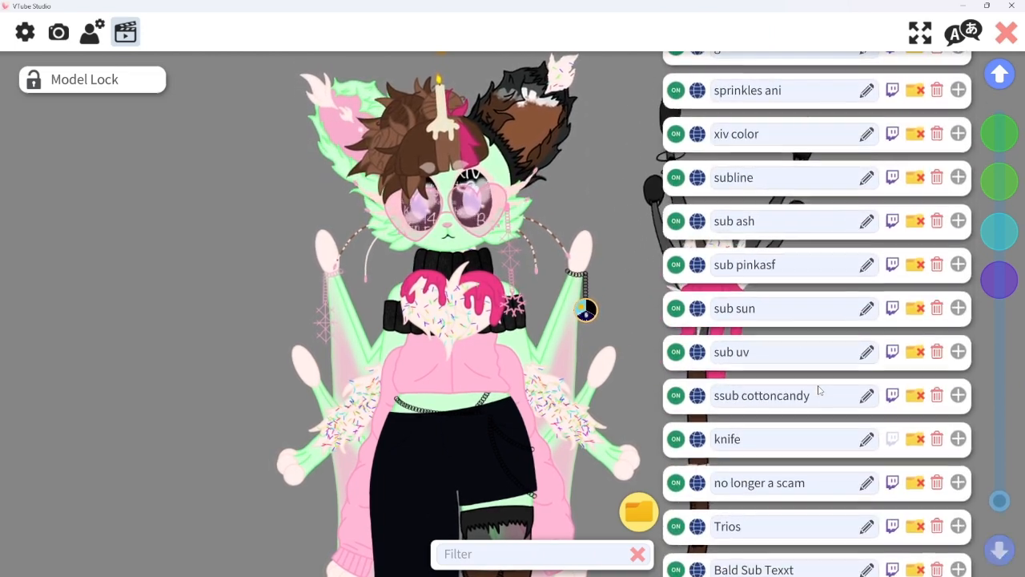
scroll(818, 390, up, 6)
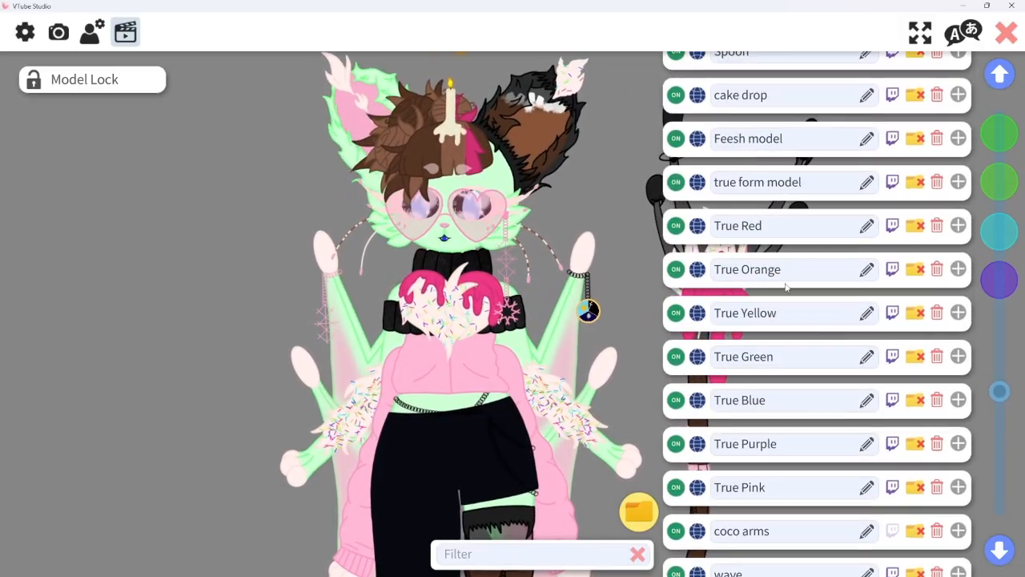
click(884, 270)
scroll(856, 376, down, 2)
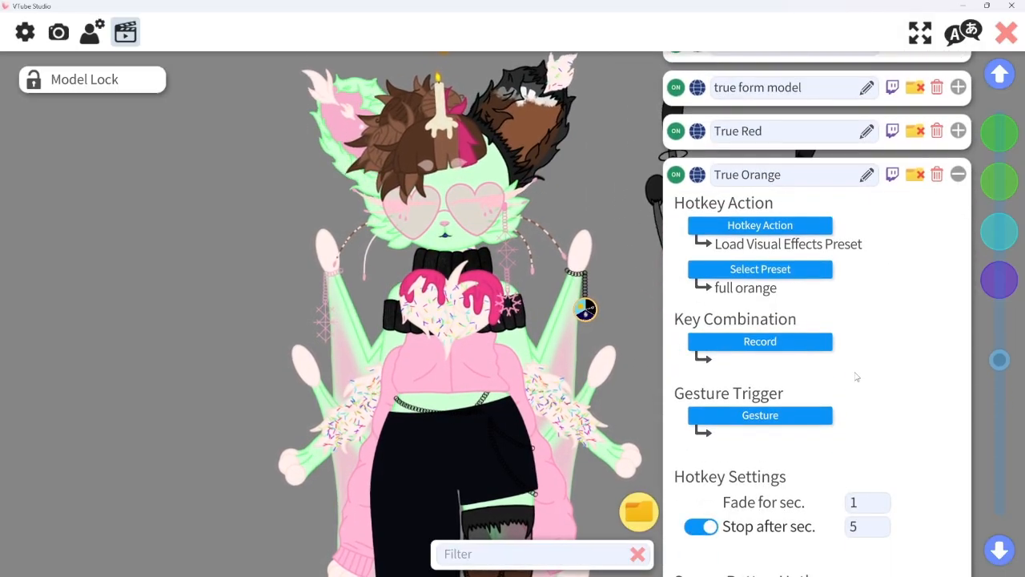
scroll(858, 375, down, 1)
scroll(856, 373, down, 2)
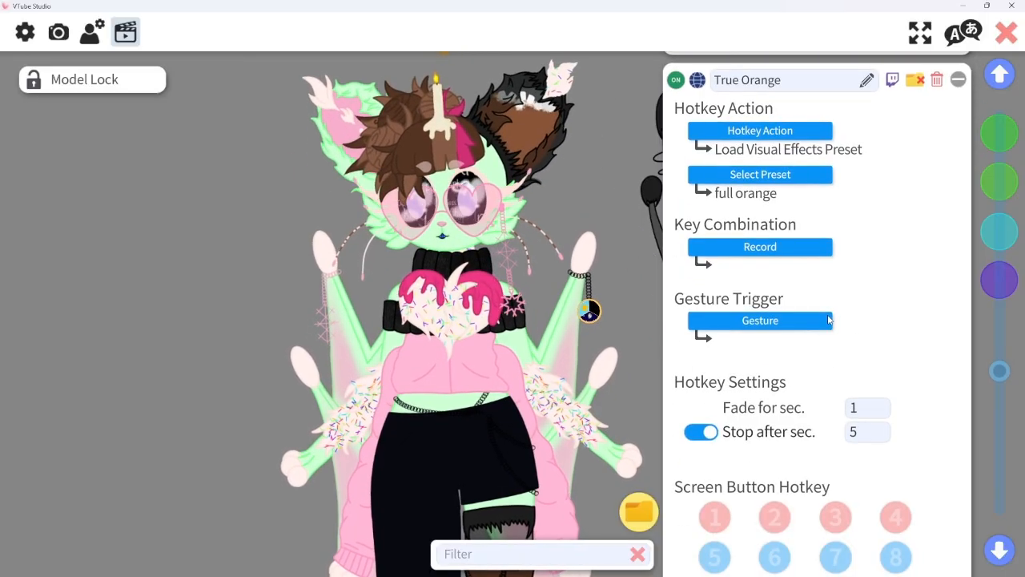
Review the True Orange hotkey's Twitch text trigger, test the hotkey, and close its trigger settings
scroll(889, 325, up, 4)
click(892, 206)
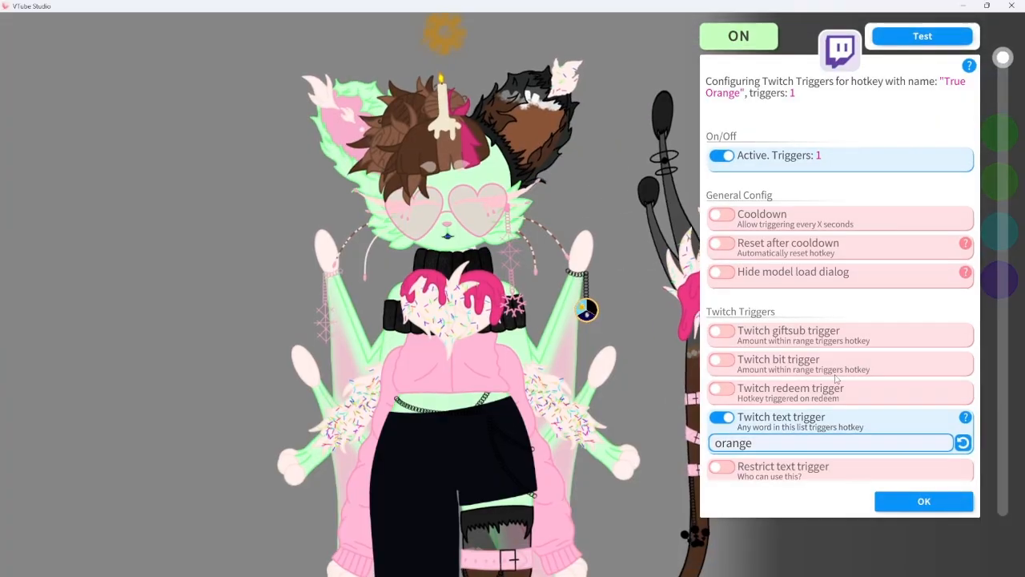
scroll(757, 408, down, 2)
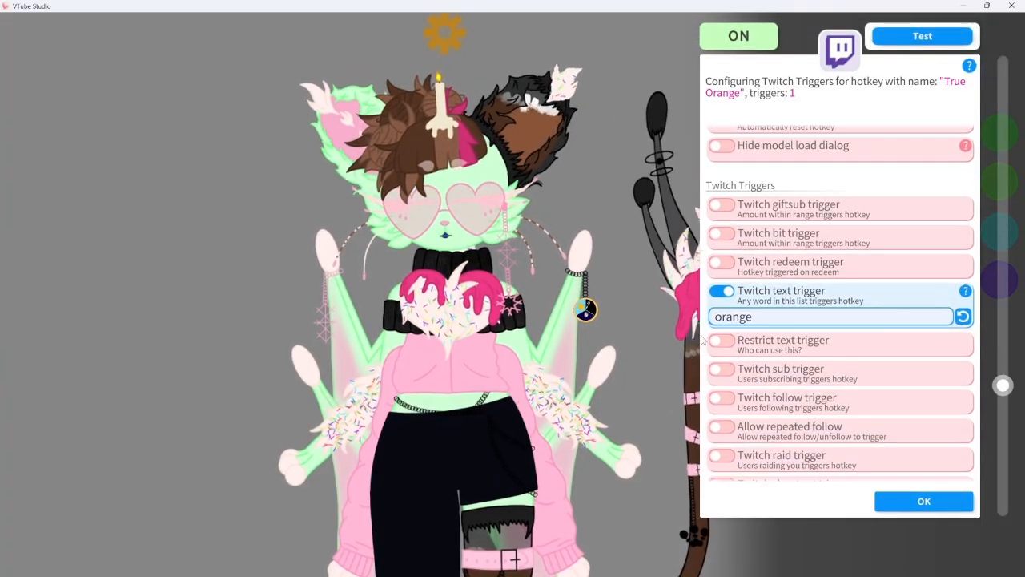
click(894, 37)
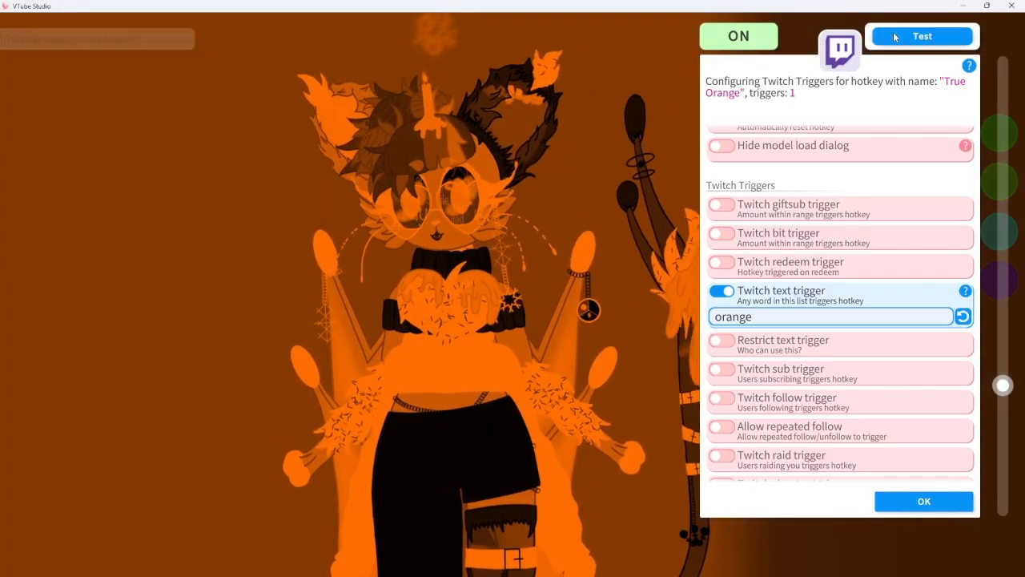
click(923, 501)
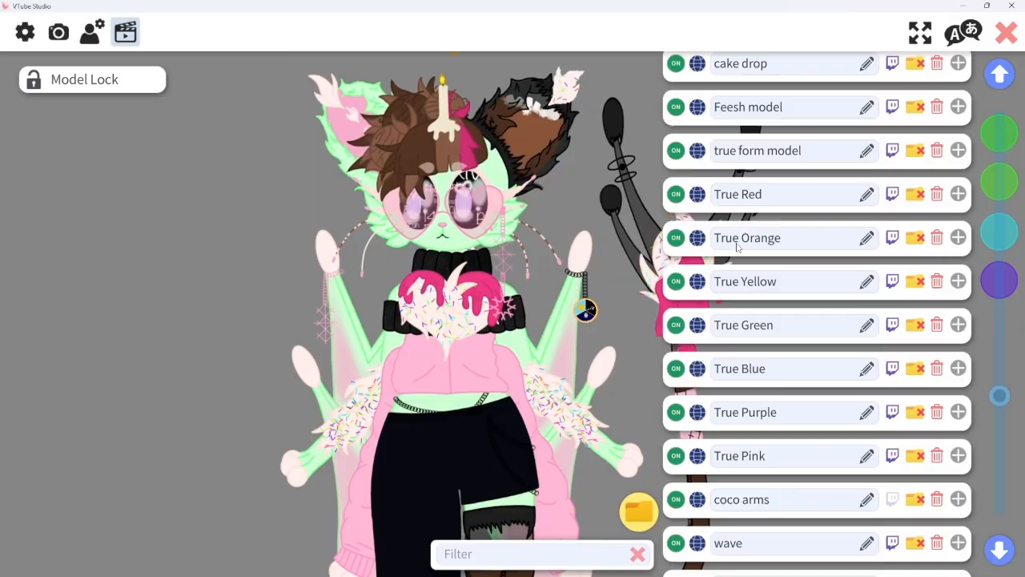
Look through the hotkey list for another example of a hotkey triggered by chat text
scroll(768, 388, up, 2)
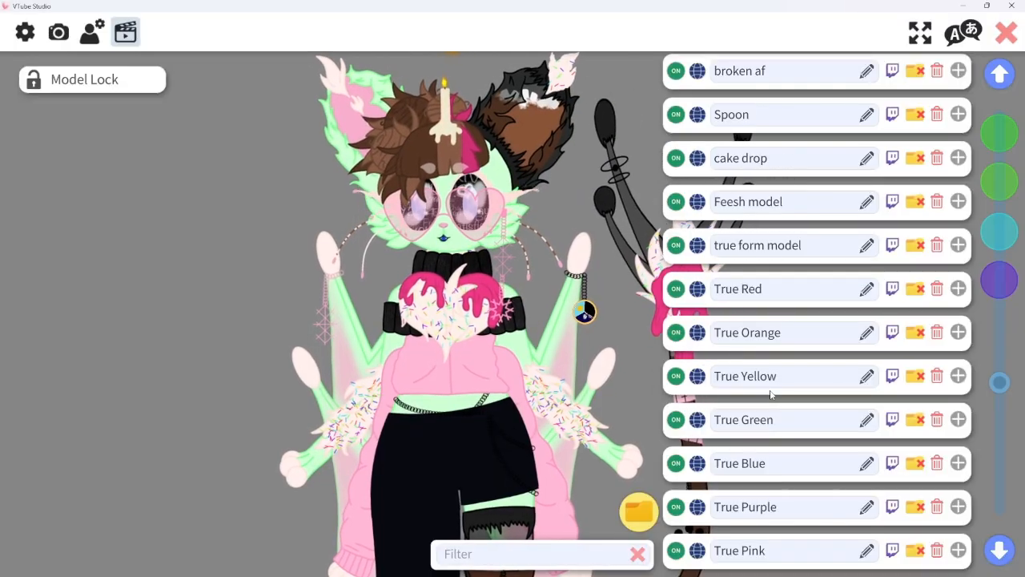
scroll(767, 391, down, 8)
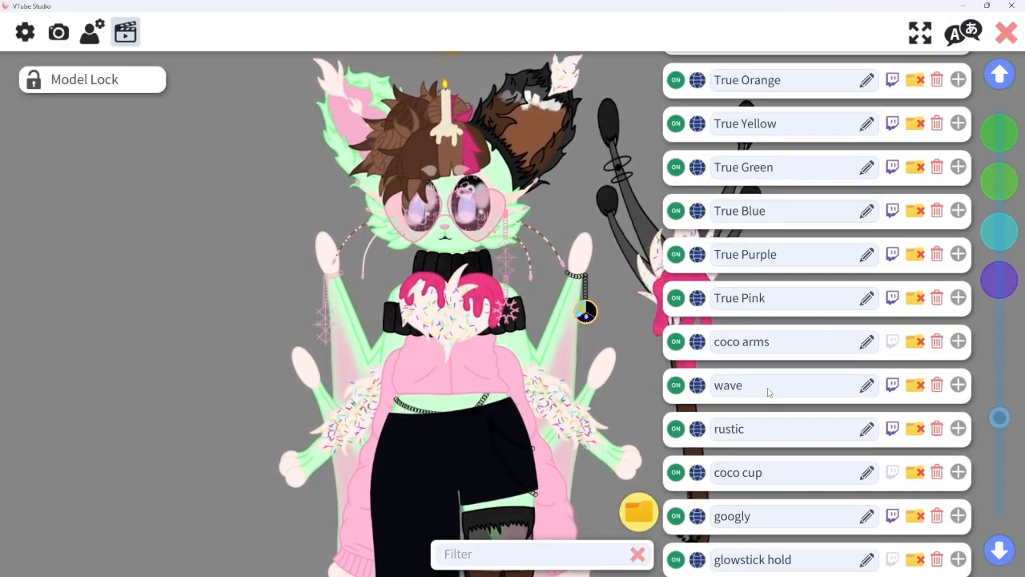
scroll(767, 391, down, 6)
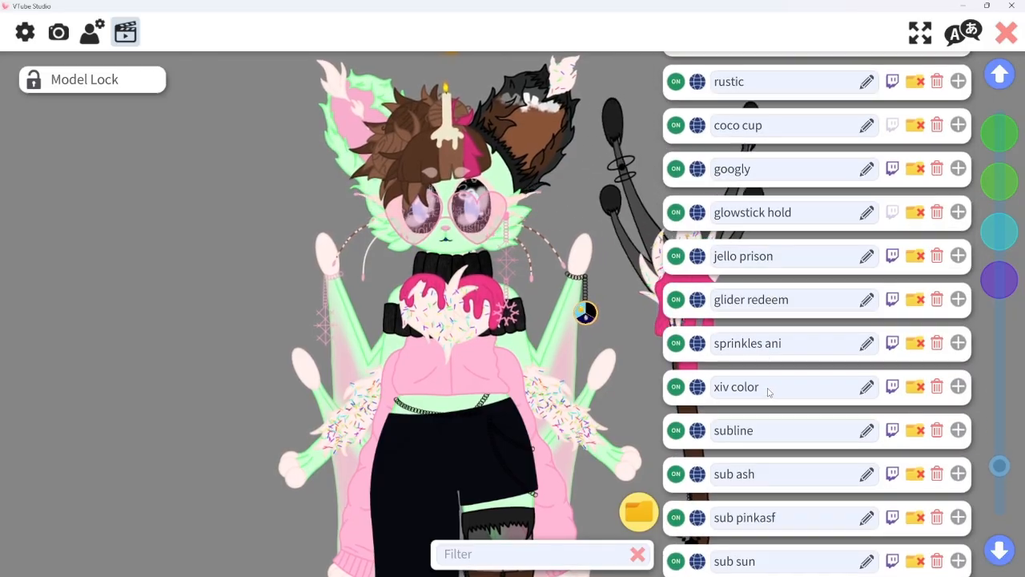
scroll(767, 391, down, 4)
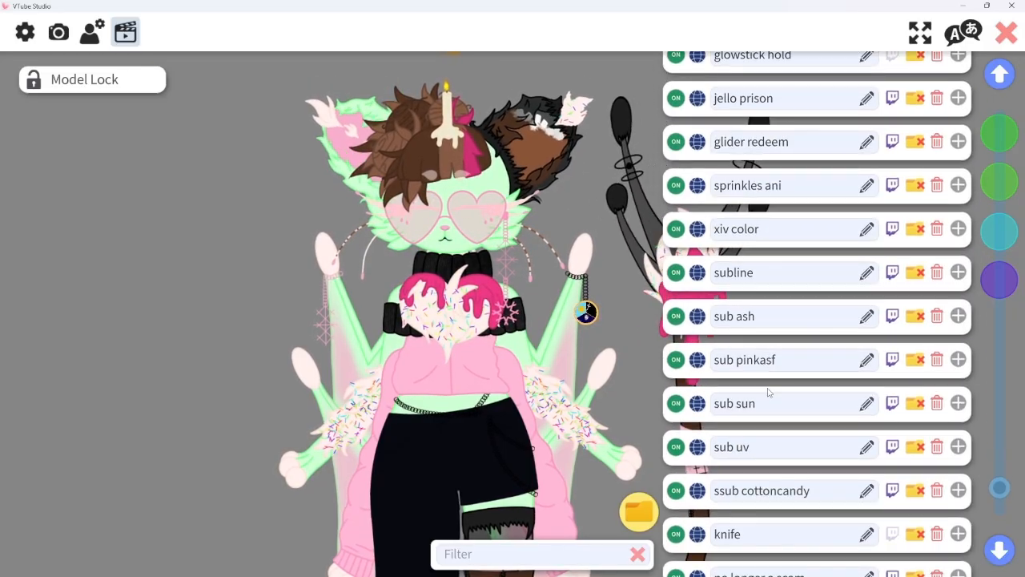
scroll(767, 390, up, 13)
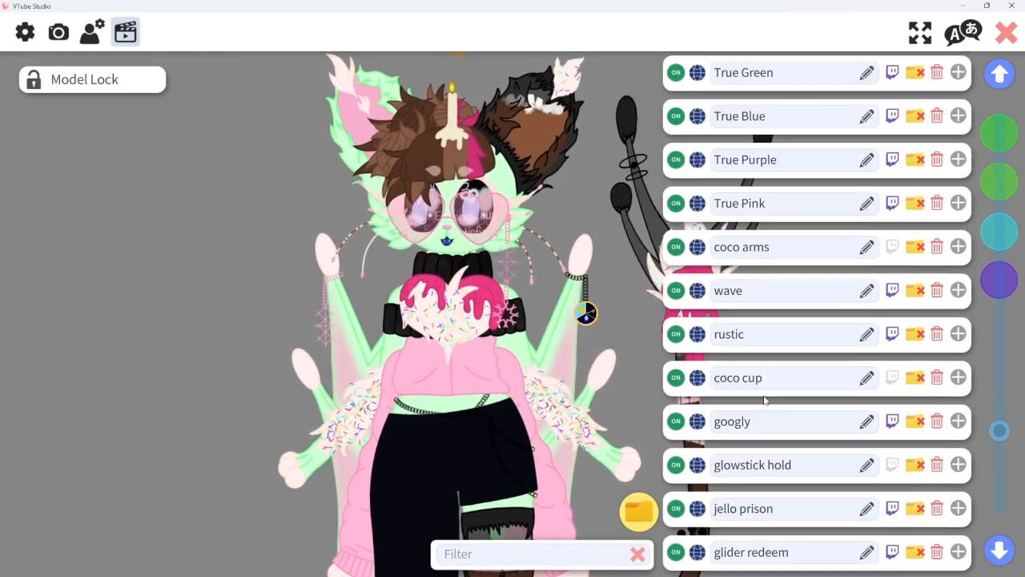
scroll(763, 398, up, 10)
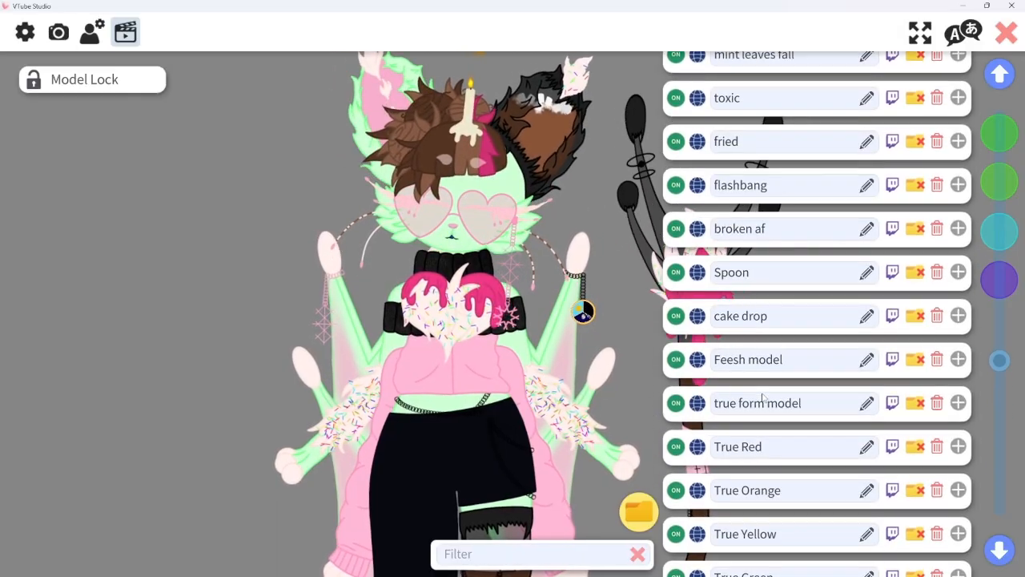
scroll(763, 398, up, 7)
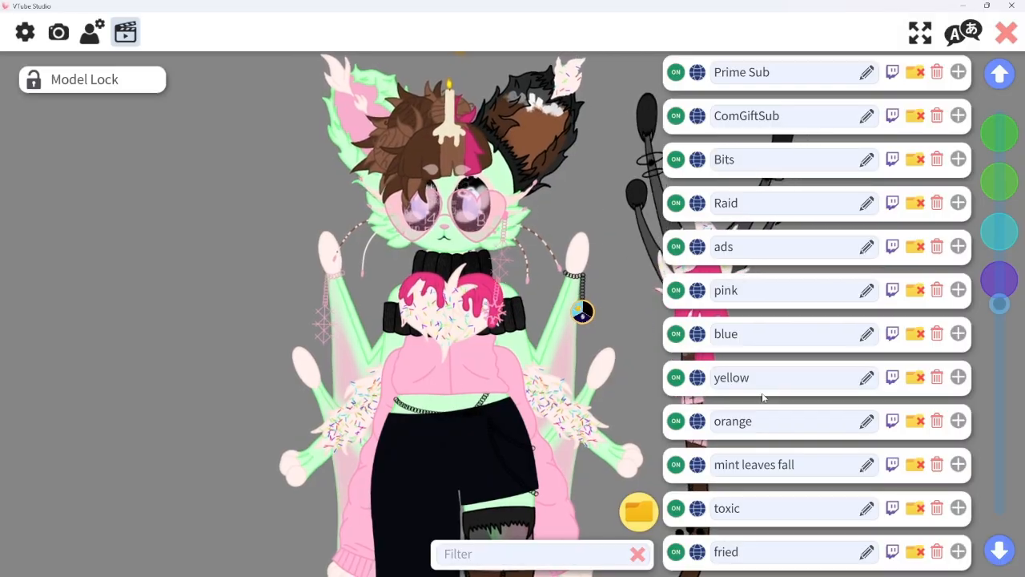
scroll(763, 398, up, 11)
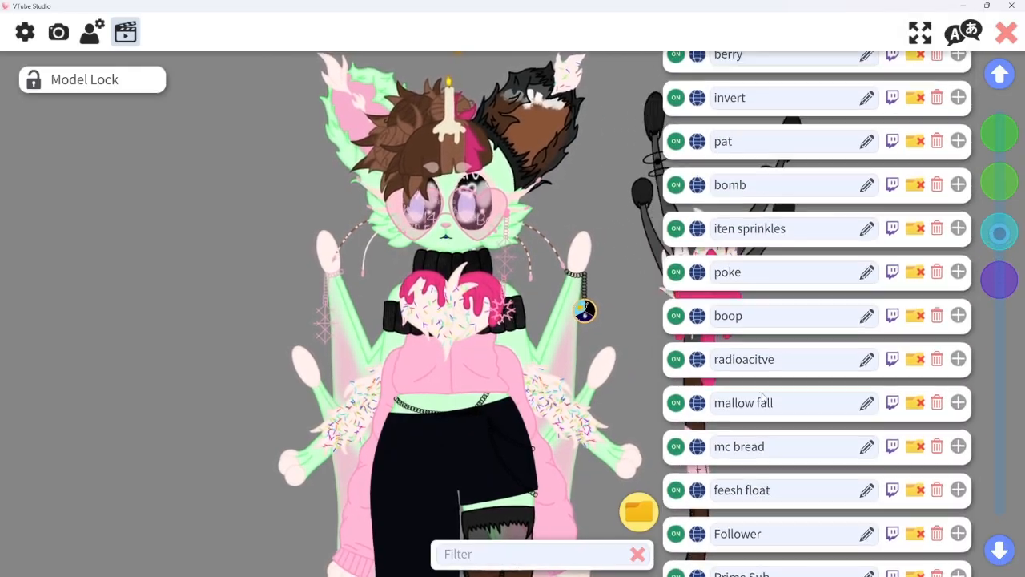
scroll(763, 398, up, 5)
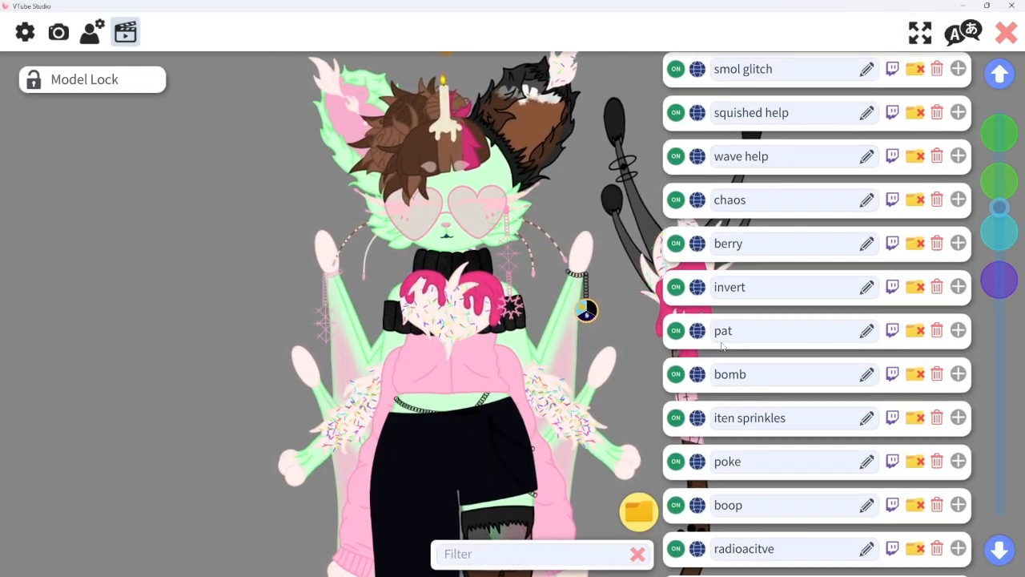
Expand the berry hotkey to review its settings and examine its Twitch text trigger words
click(957, 243)
scroll(870, 388, down, 1)
scroll(869, 388, down, 3)
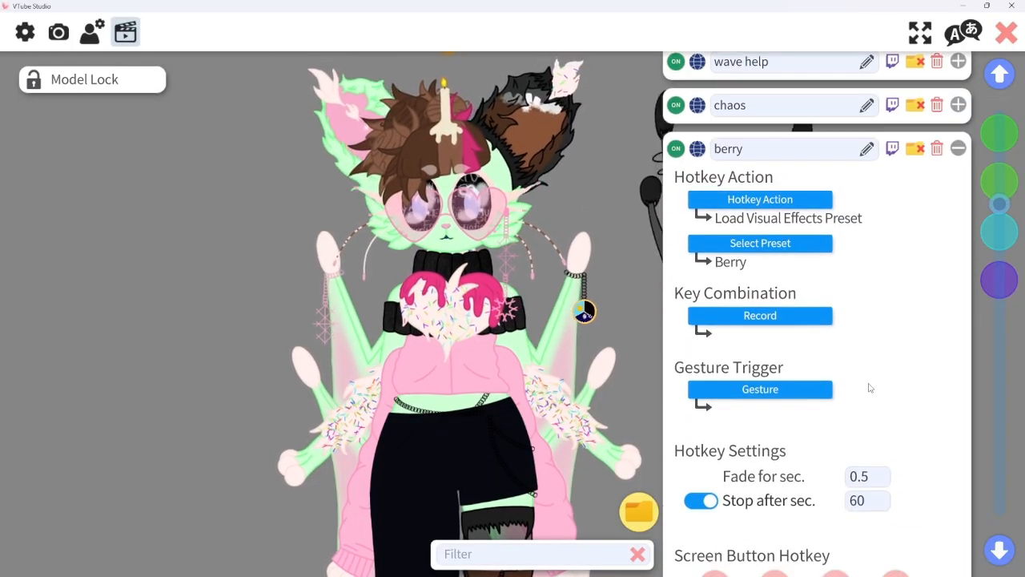
click(894, 118)
scroll(843, 368, down, 1)
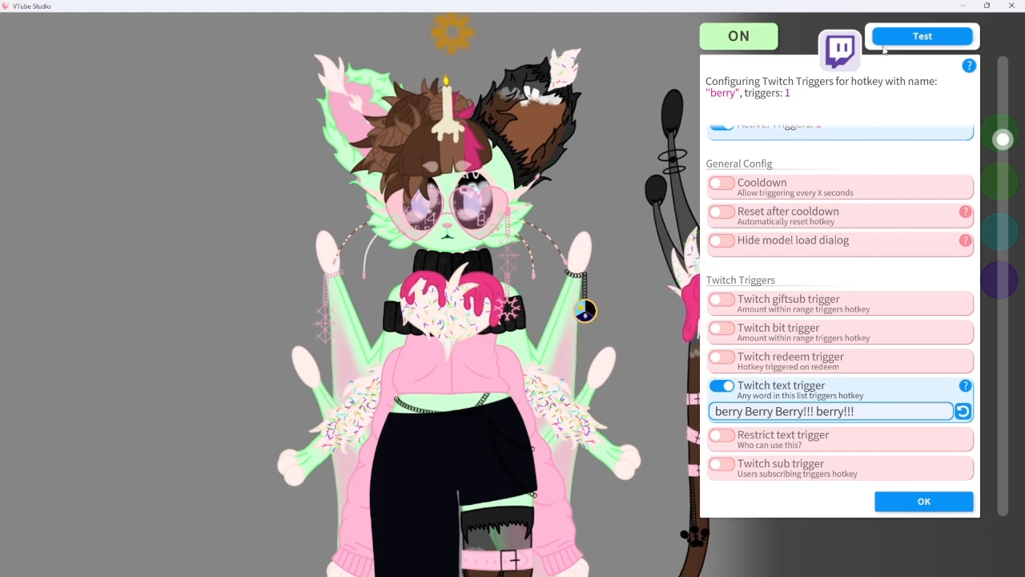
Test the berry hotkey on and off, close its Twitch trigger settings, and collapse its entry
click(922, 36)
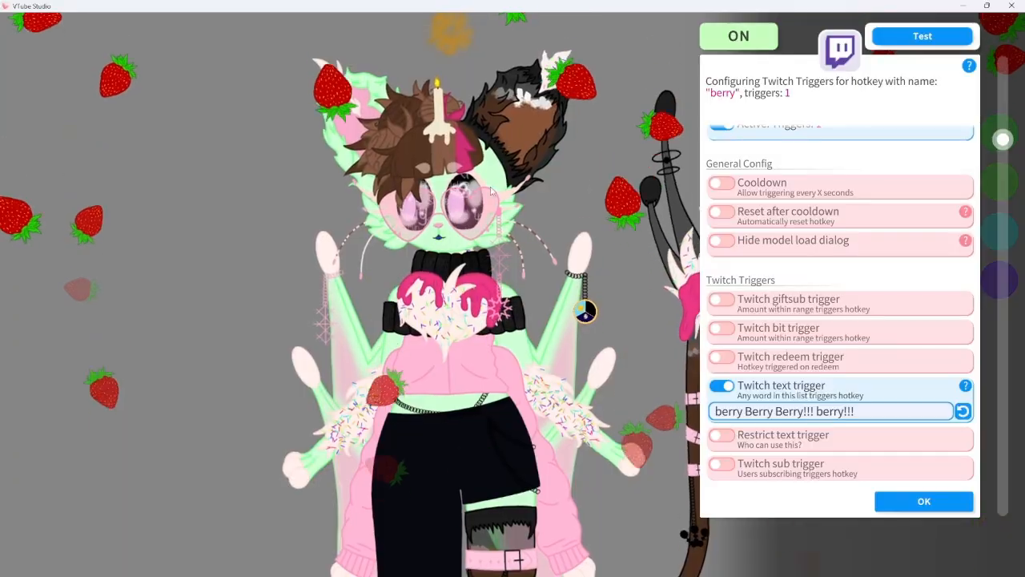
click(883, 40)
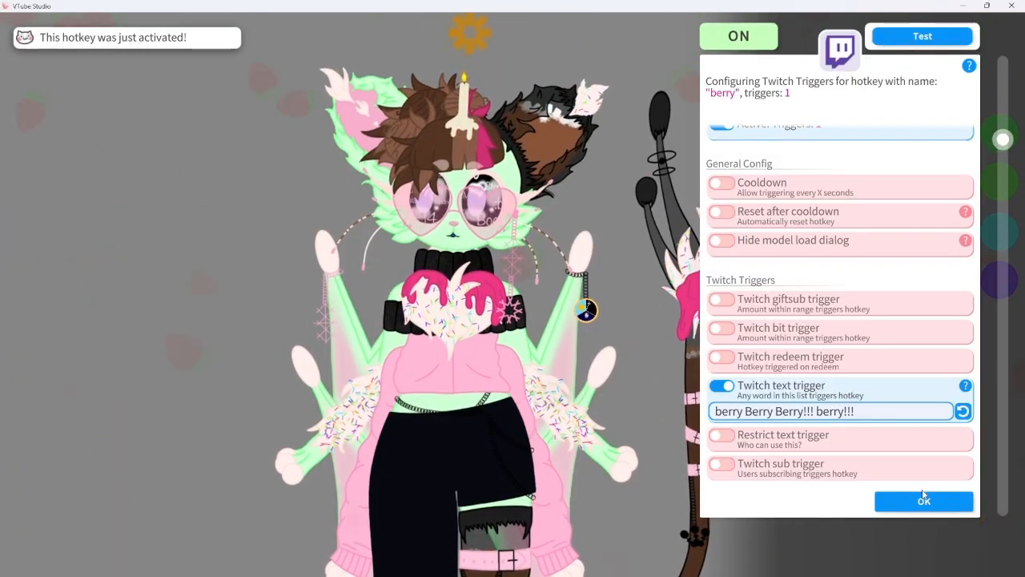
click(908, 498)
scroll(813, 388, up, 3)
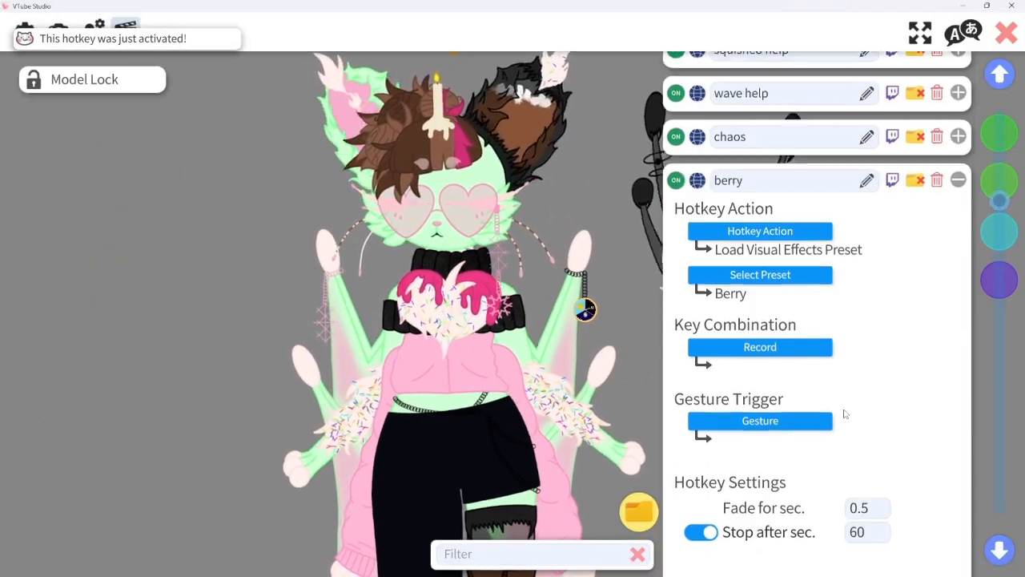
scroll(835, 410, up, 2)
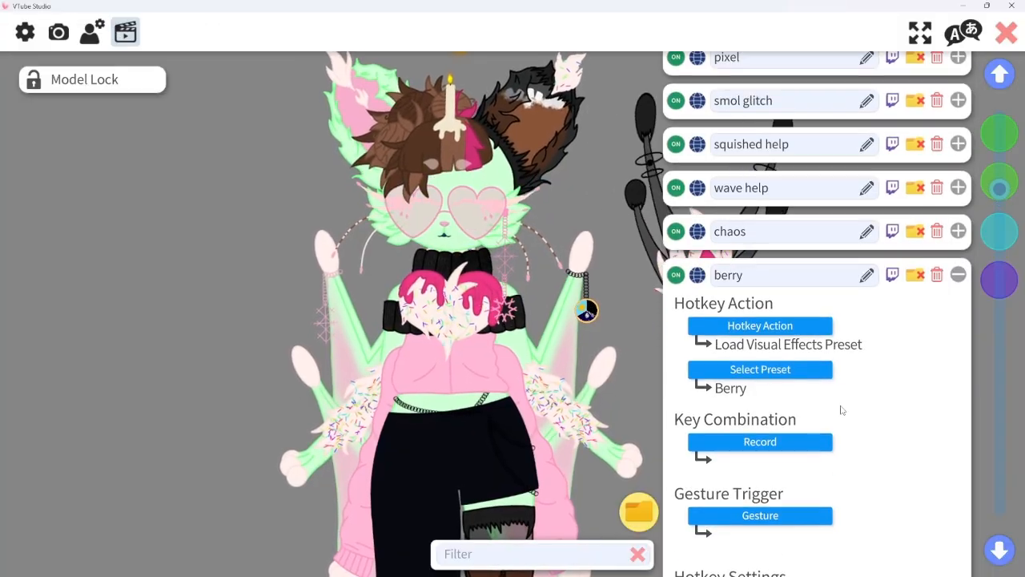
click(833, 405)
Close the hotkey settings and return to the avatar view
scroll(807, 400, down, 4)
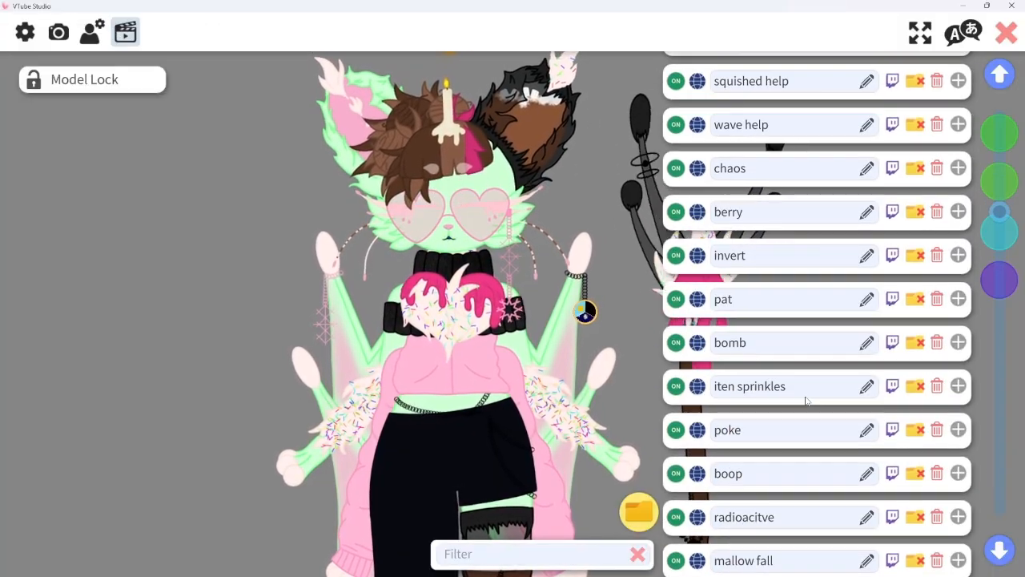
scroll(806, 400, down, 2)
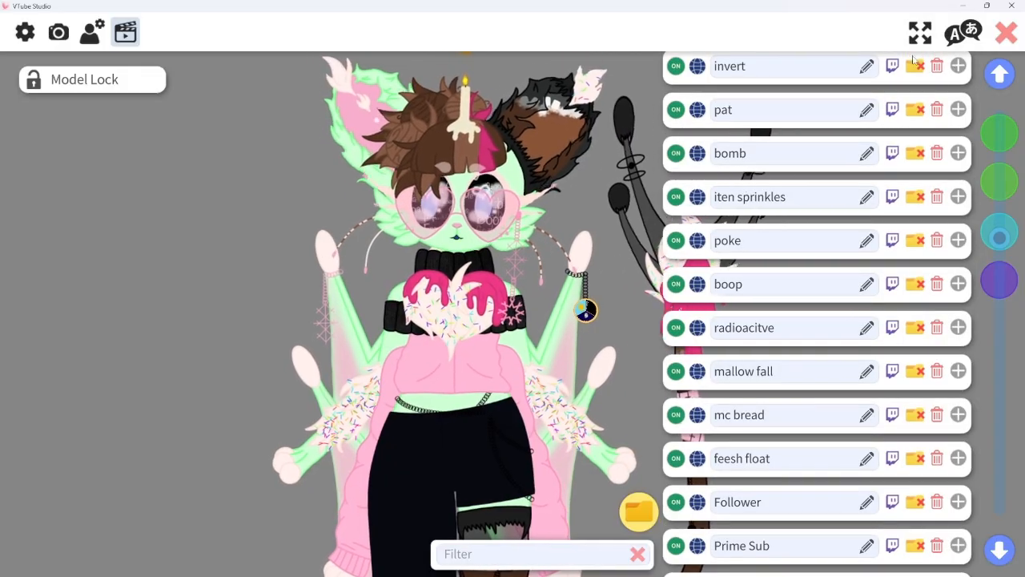
double_click(532, 362)
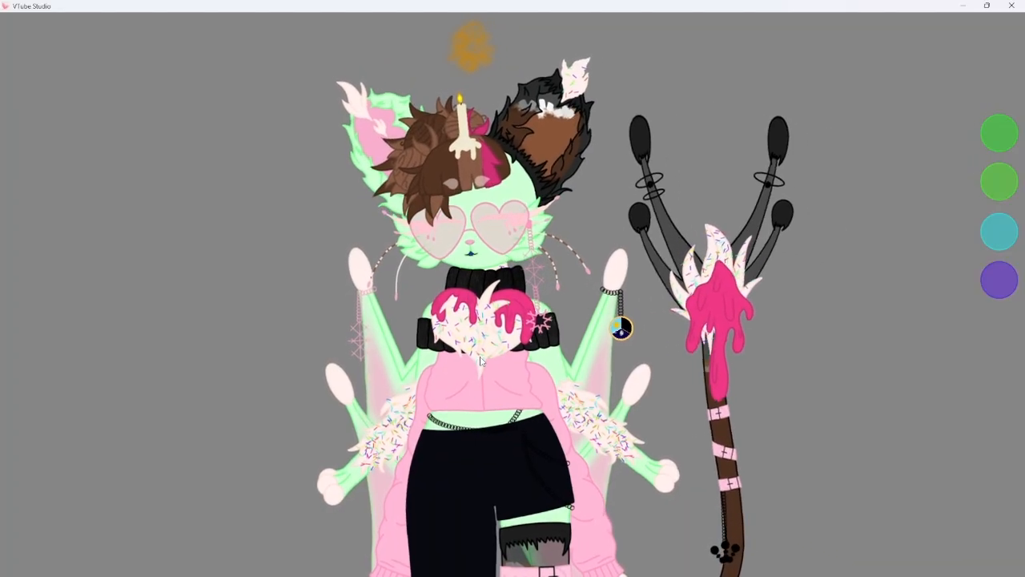
Enable a 30-second cooldown in the Bald Sub Texxt hotkey's Twitch triggers and confirm the settings
double_click(834, 193)
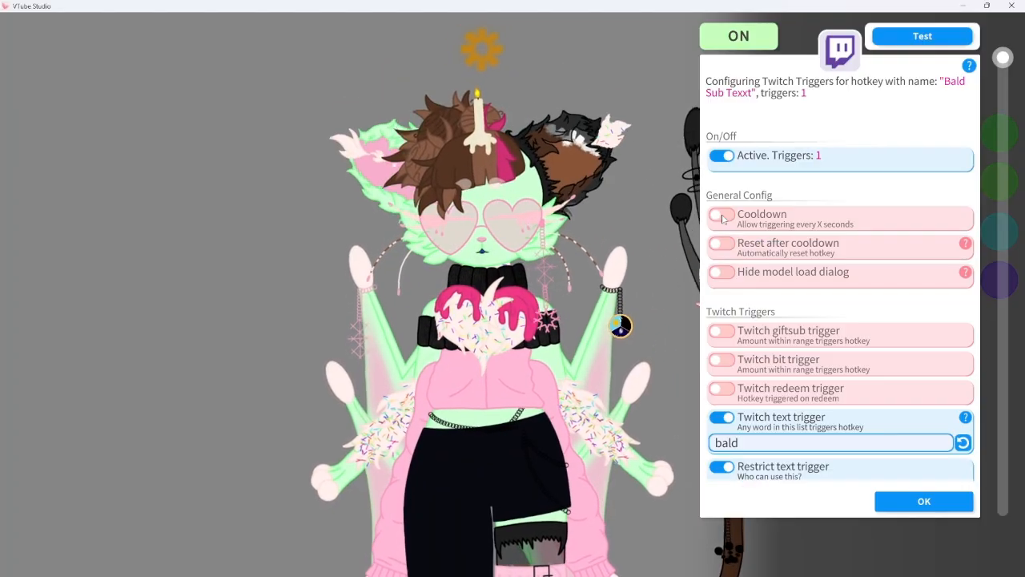
click(722, 215)
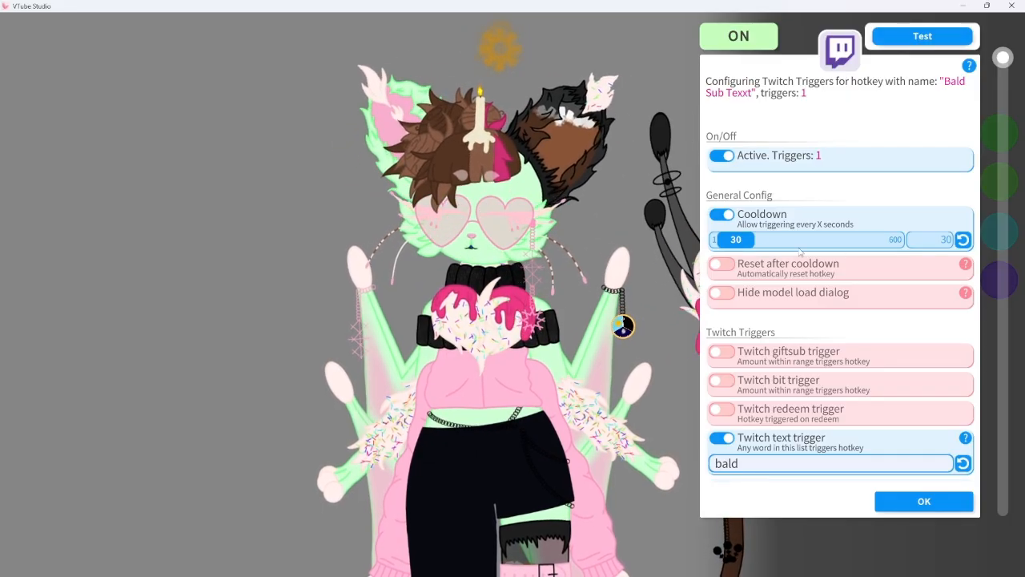
click(923, 500)
Close the settings and move the avatar left toward the middle of the scene
click(1005, 32)
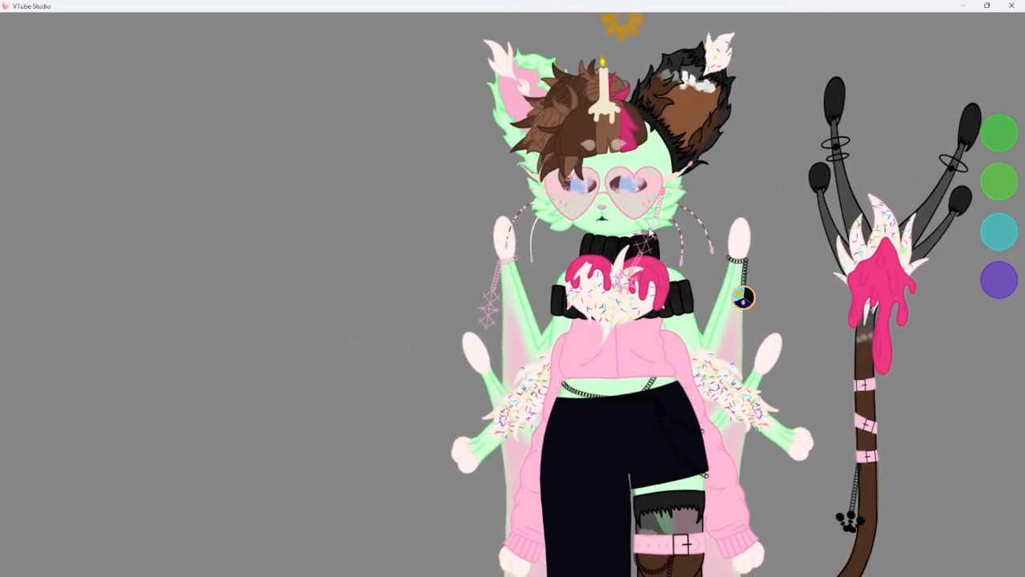
drag(650, 232, 549, 246)
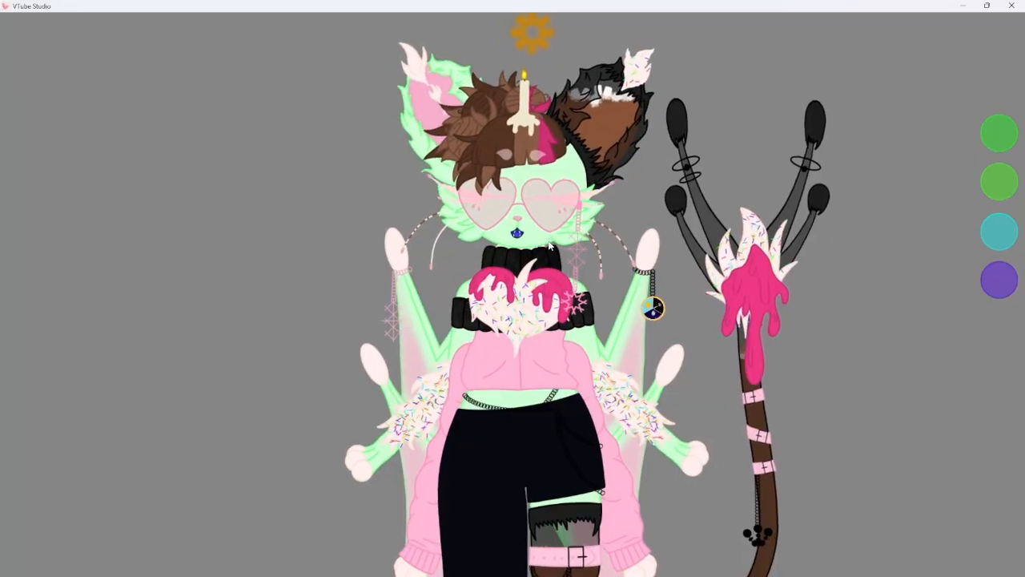